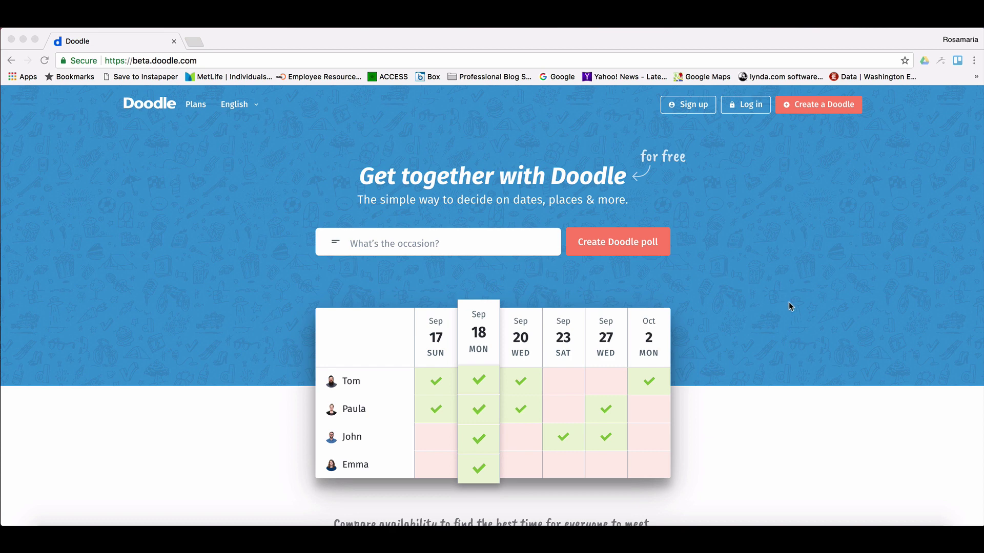
- Visit the premium plans page, return home, then sign in with email and password to reach the dashboard
{"action": "left_click", "coordinate": [196, 104]}
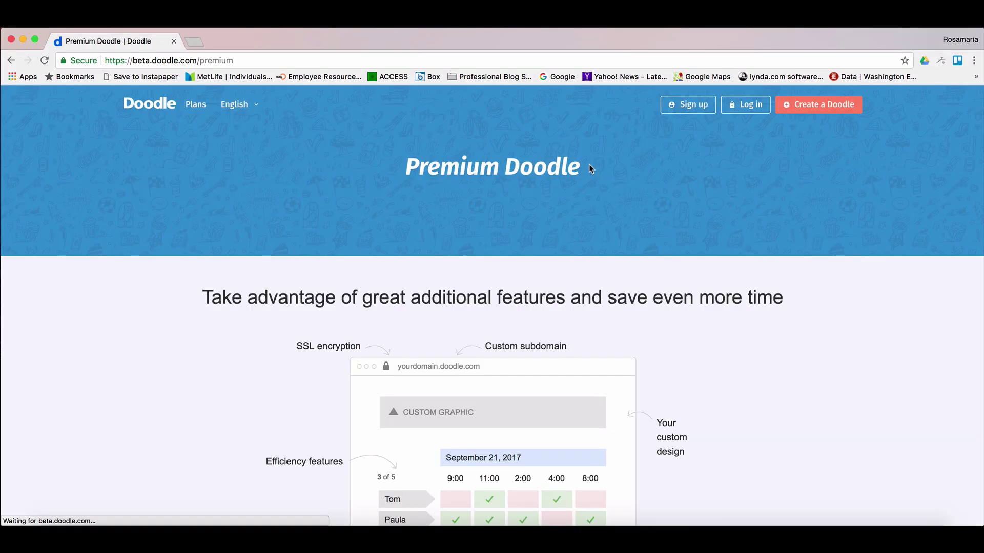
{"action": "scroll", "coordinate": [719, 353], "scroll_direction": "down", "scroll_amount": 5}
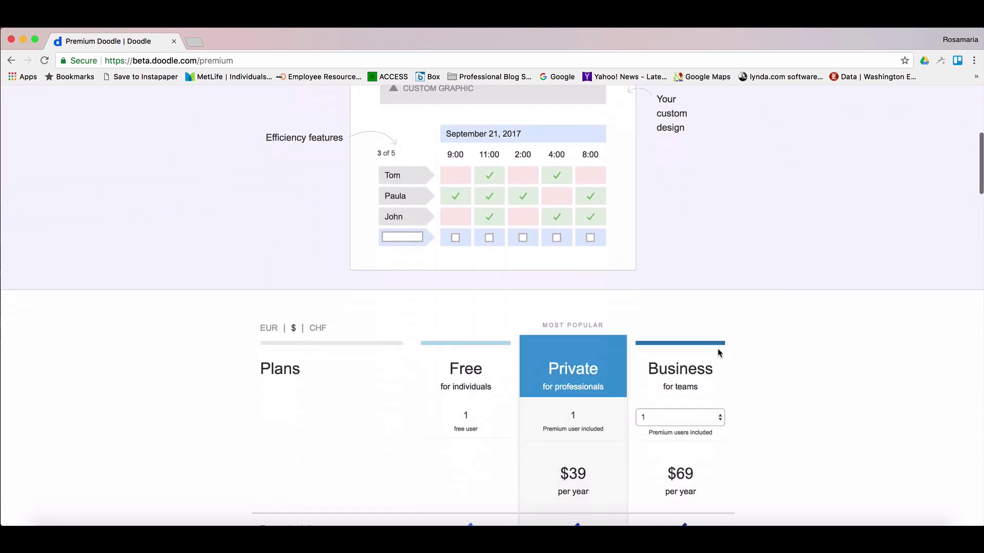
{"action": "scroll", "coordinate": [719, 353], "scroll_direction": "down", "scroll_amount": 5}
{"action": "scroll", "coordinate": [718, 353], "scroll_direction": "down", "scroll_amount": 1}
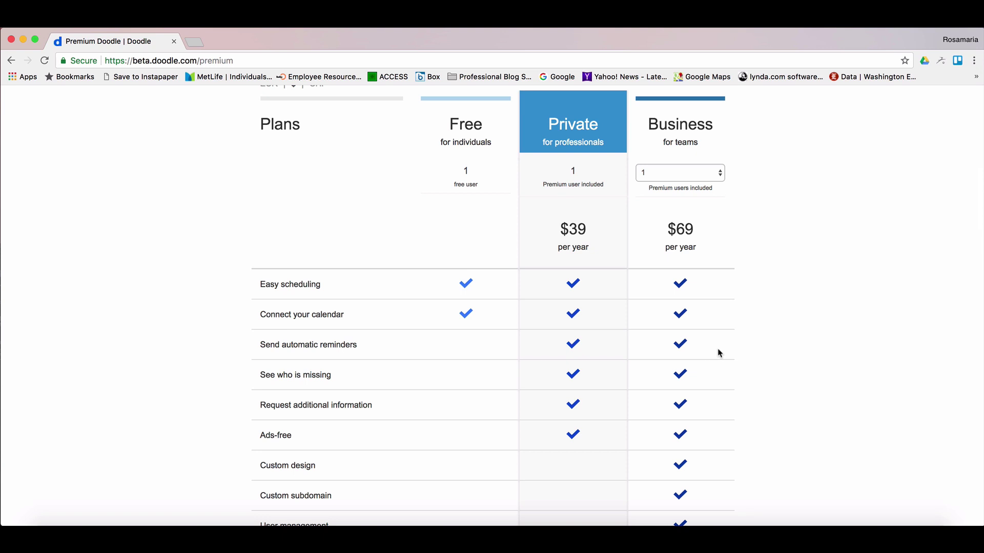
{"action": "scroll", "coordinate": [718, 353], "scroll_direction": "down", "scroll_amount": 1}
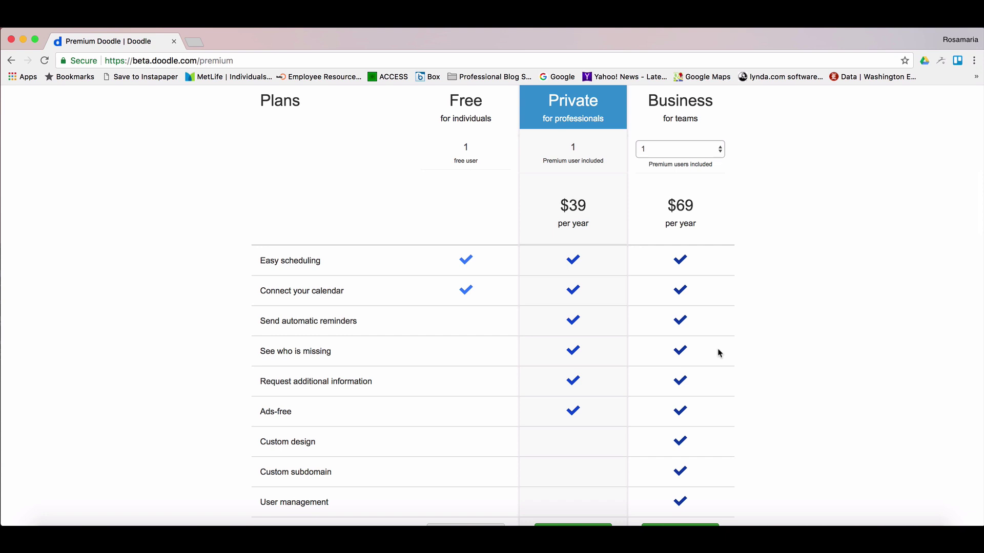
{"action": "scroll", "coordinate": [220, 148], "scroll_direction": "up", "scroll_amount": 15}
{"action": "left_click", "coordinate": [142, 112]}
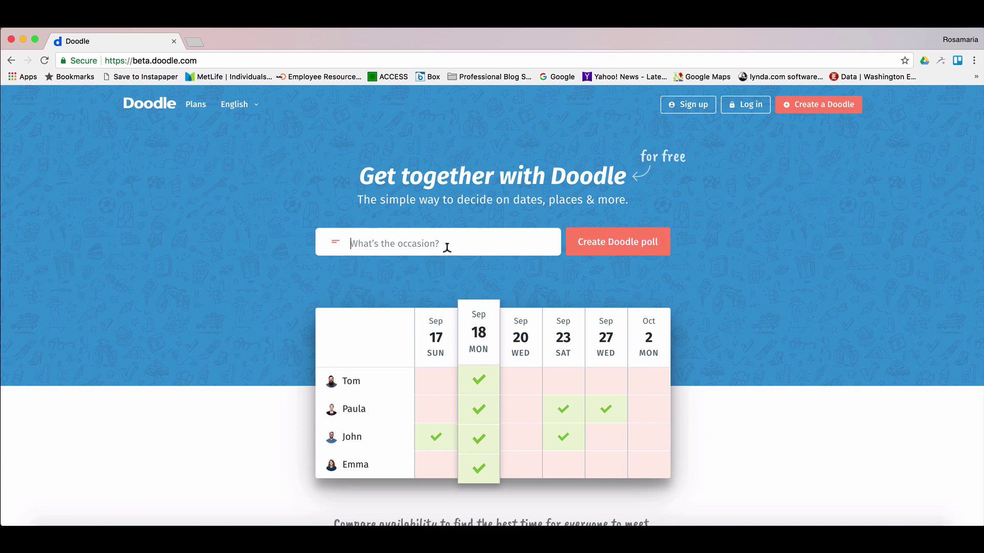
{"action": "left_click", "coordinate": [743, 108]}
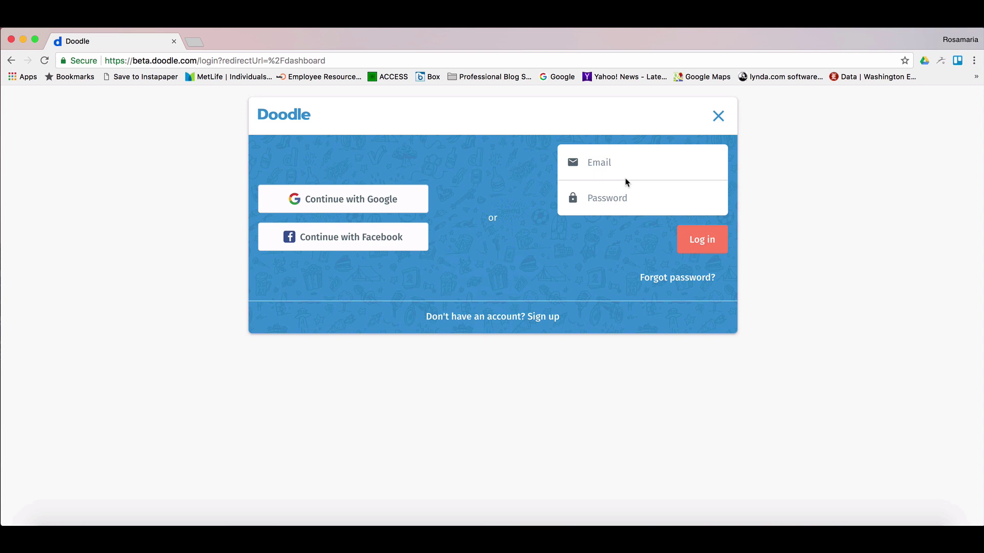
{"action": "left_click", "coordinate": [608, 164]}
{"action": "type", "text": "m"}
{"action": "key", "text": "BackSpace"}
{"action": "type", "text": "ms"}
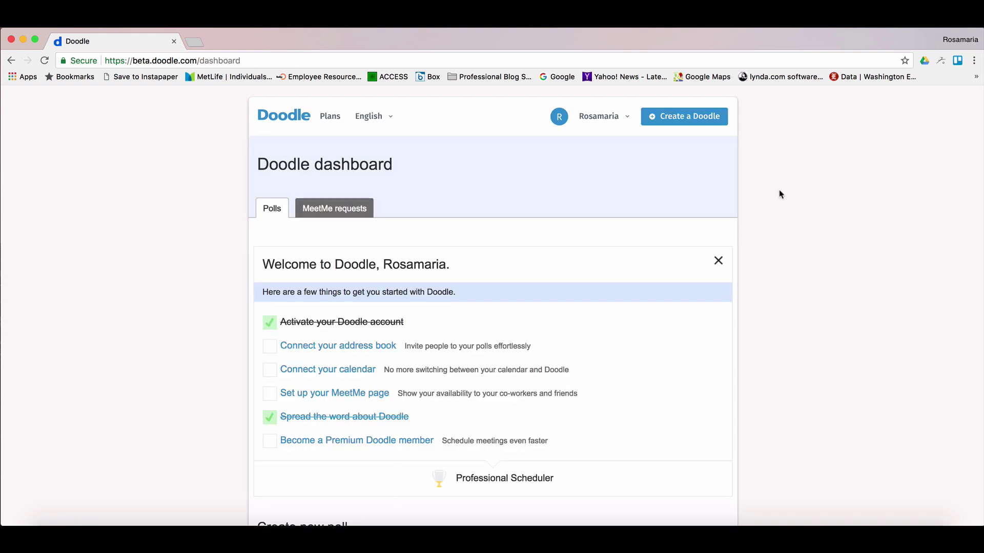
{"action": "scroll", "coordinate": [780, 193], "scroll_direction": "down", "scroll_amount": 2}
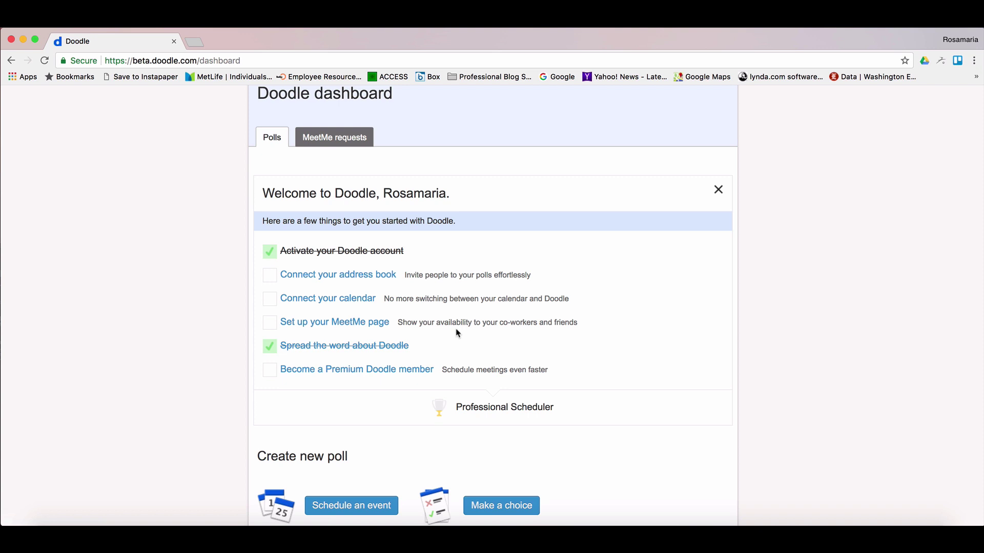
- Dismiss the welcome checklist and choose Schedule an event to start a new poll
{"action": "left_click", "coordinate": [718, 190]}
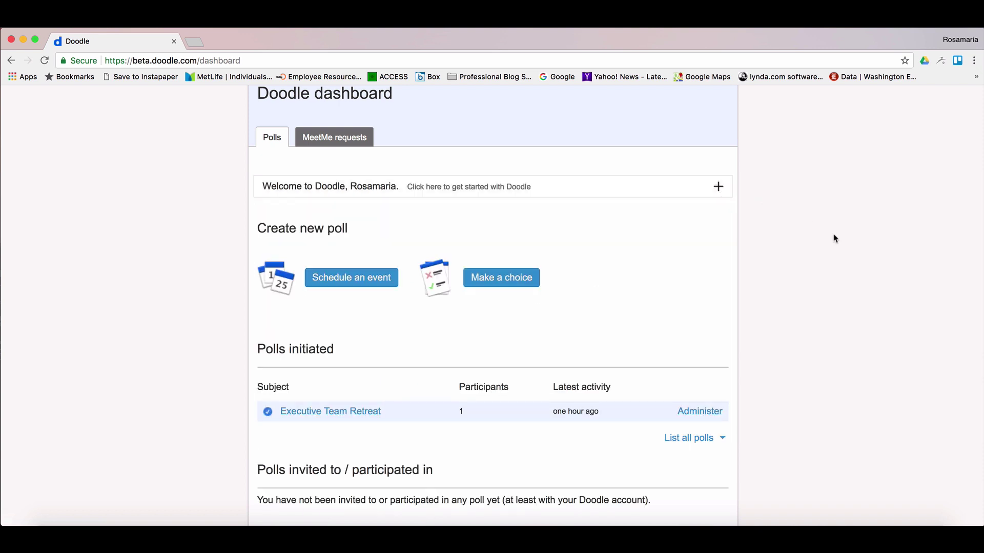
{"action": "scroll", "coordinate": [708, 237], "scroll_direction": "down", "scroll_amount": 2}
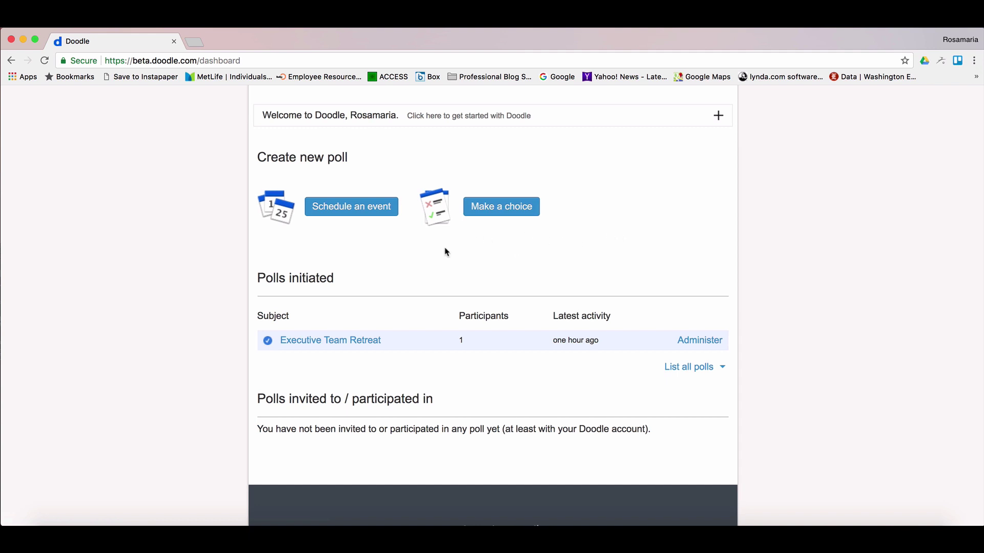
{"action": "scroll", "coordinate": [447, 253], "scroll_direction": "up", "scroll_amount": 1}
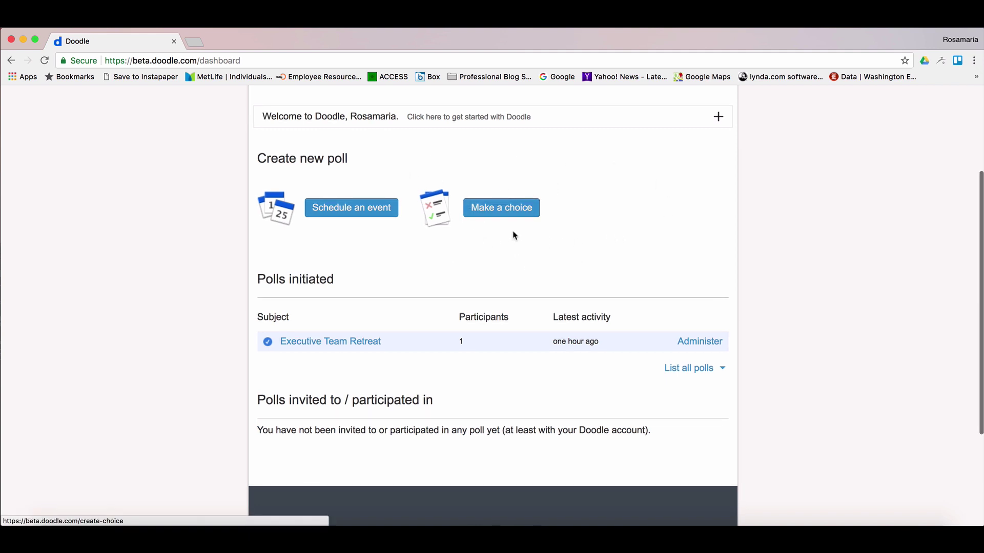
{"action": "left_click", "coordinate": [354, 214]}
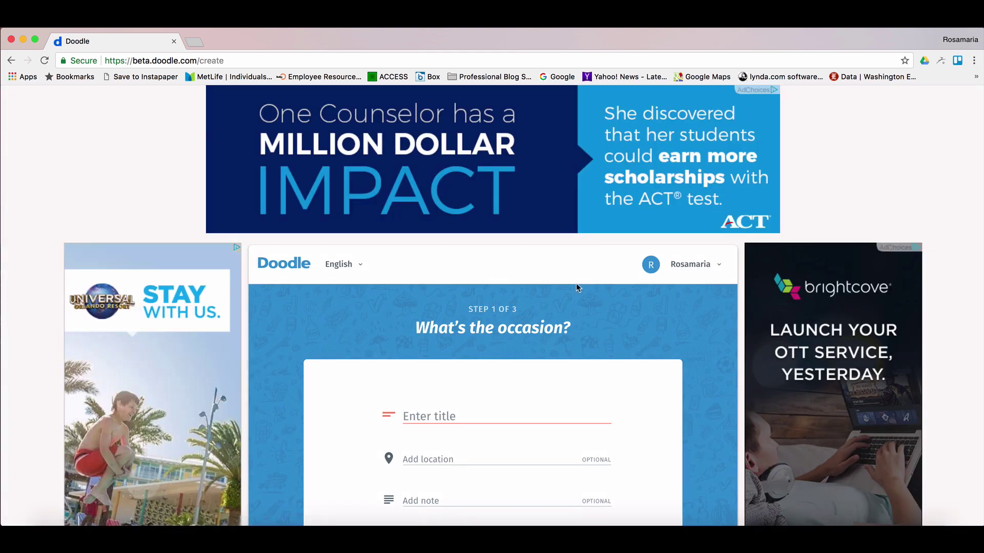
{"action": "scroll", "coordinate": [688, 326], "scroll_direction": "down", "scroll_amount": 2}
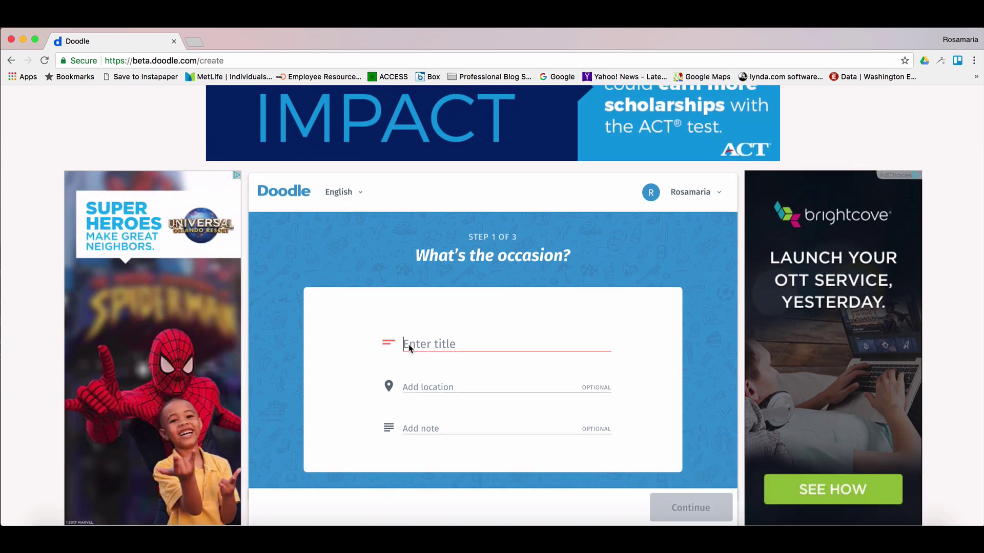
{"action": "type", "text": "Ste"}
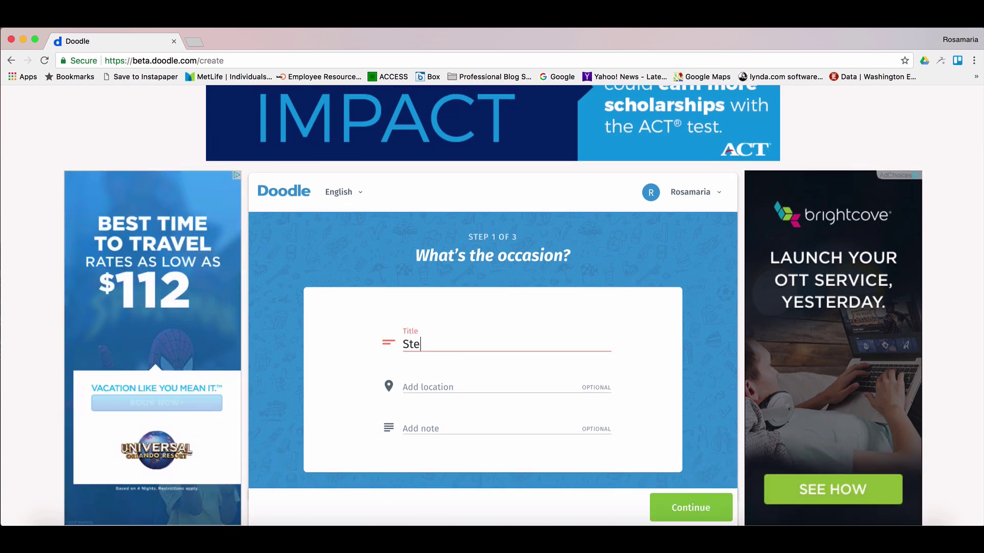
{"action": "type", "text": "ering Commit"}
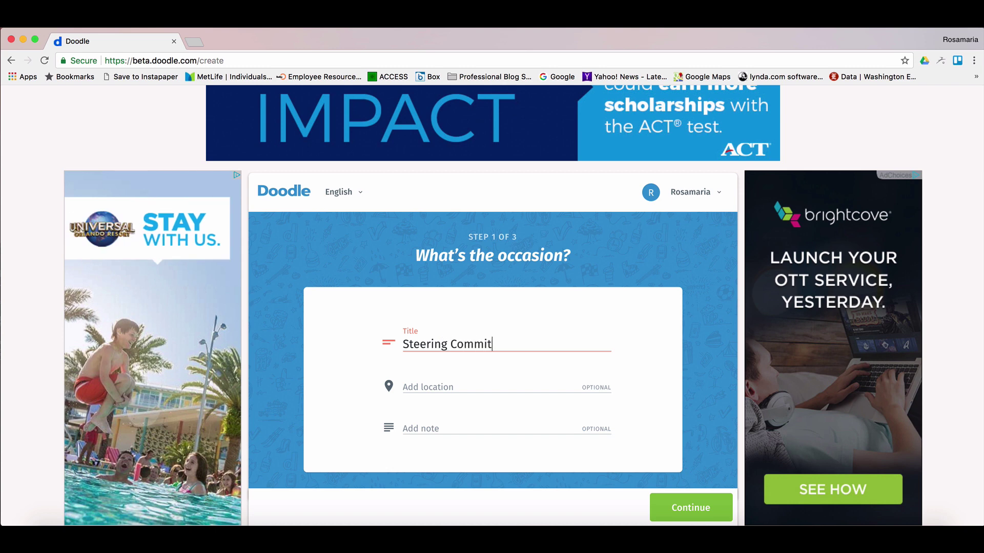
{"action": "type", "text": "tee M"}
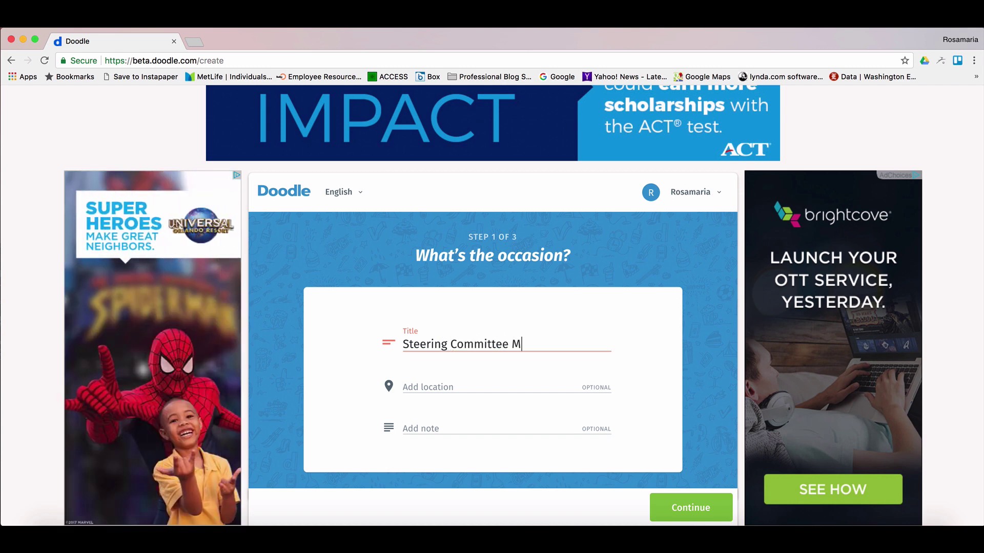
{"action": "type", "text": "eeting"}
- Name the poll 'Steering Committee Meeting', set location Zoom, add a virtual-meeting note, and continue to step 2
{"action": "key", "text": "Tab"}
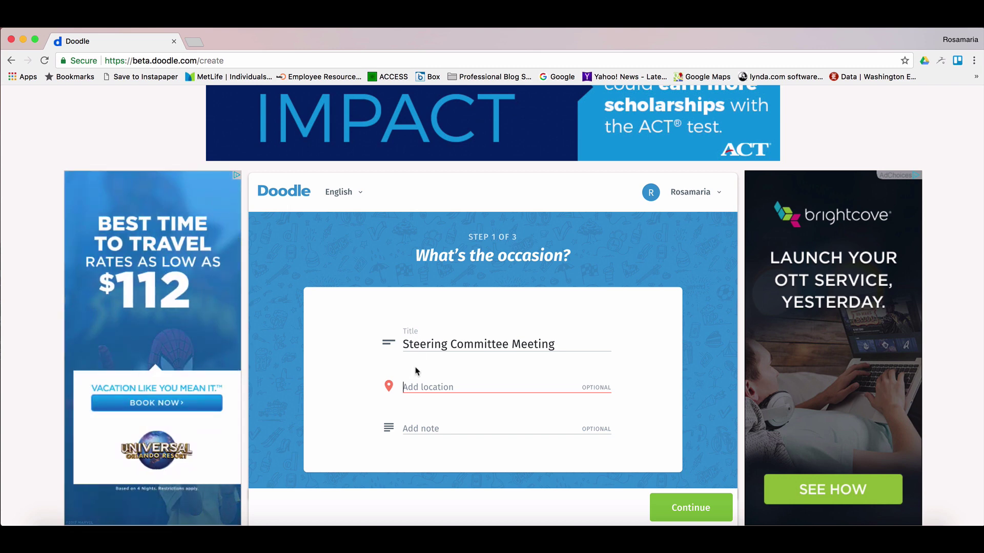
{"action": "type", "text": "4"}
{"action": "key", "text": "BackSpace"}
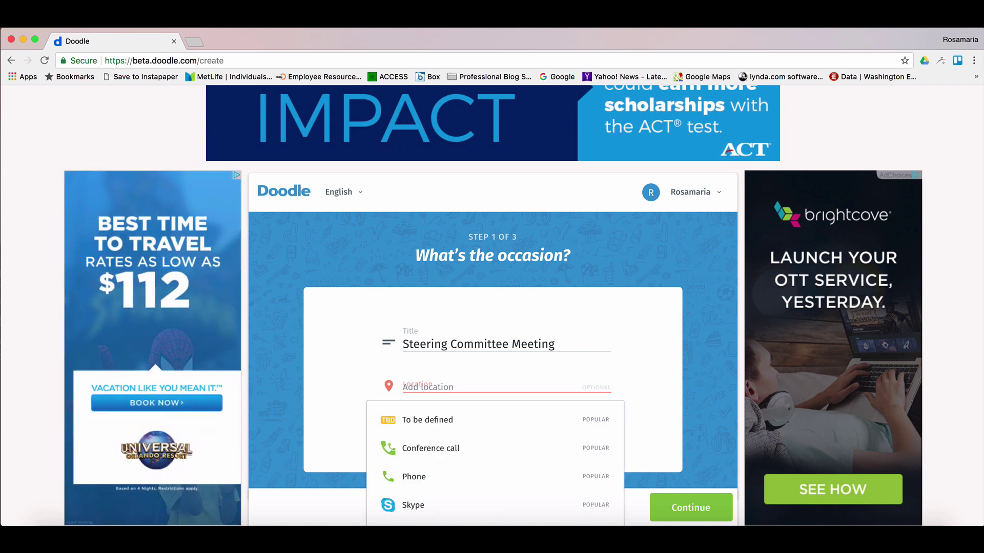
{"action": "left_click", "coordinate": [621, 407]}
{"action": "scroll", "coordinate": [619, 412], "scroll_direction": "down", "scroll_amount": 2}
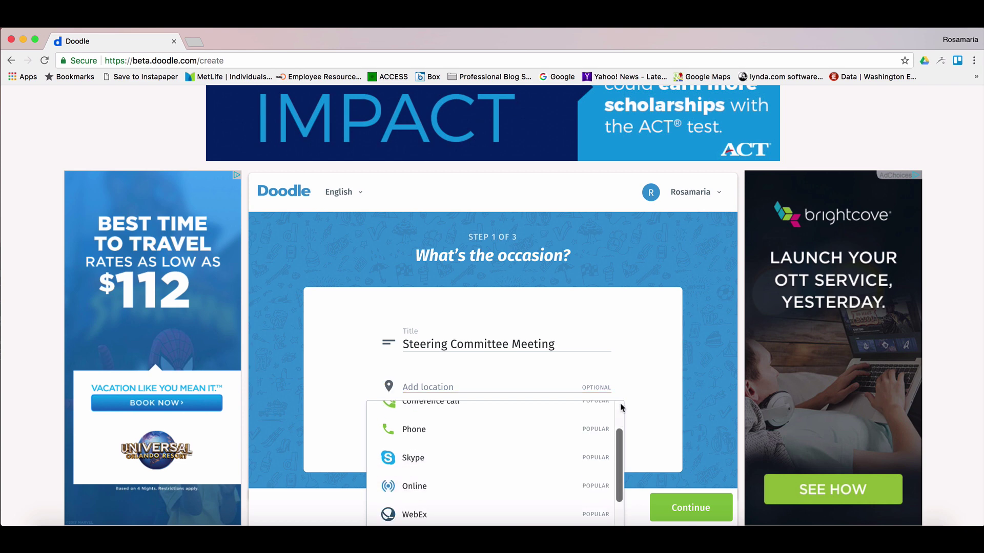
{"action": "scroll", "coordinate": [611, 415], "scroll_direction": "down", "scroll_amount": 3}
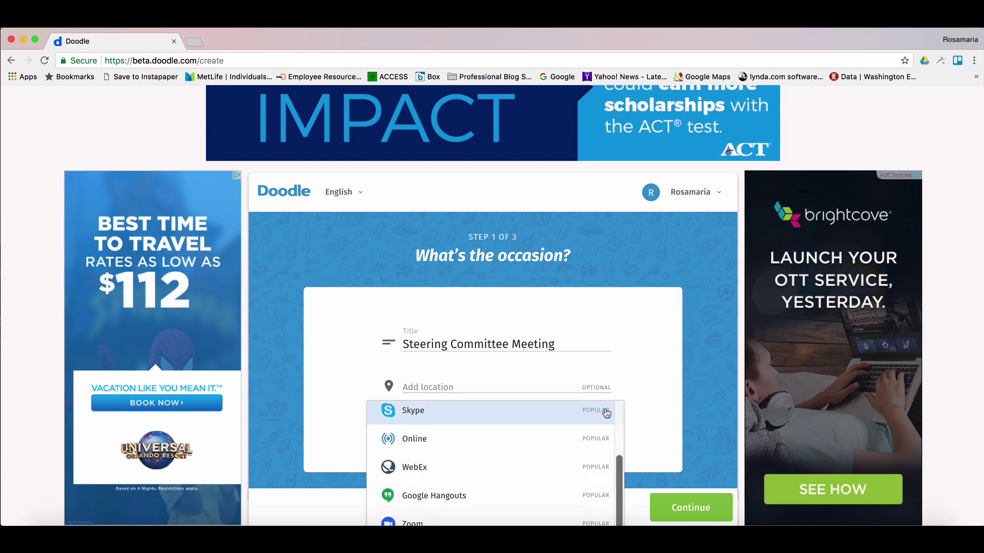
{"action": "left_click", "coordinate": [443, 517]}
{"action": "left_click", "coordinate": [425, 425]}
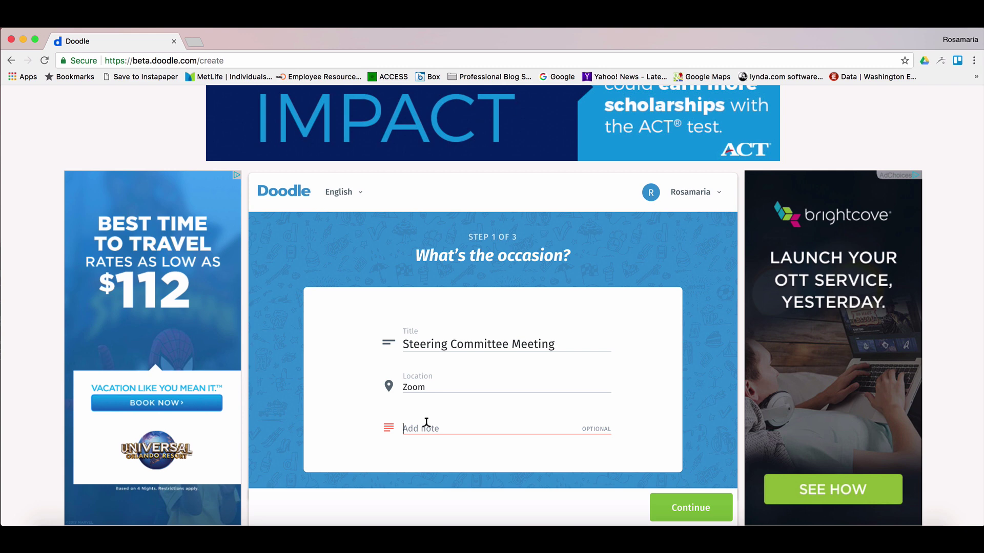
{"action": "type", "text": "This will b"}
{"action": "type", "text": "e a virtual meeting, please have access to a computer with a video camera and a reliable internet connection. The agenda will be sent on Friday."}
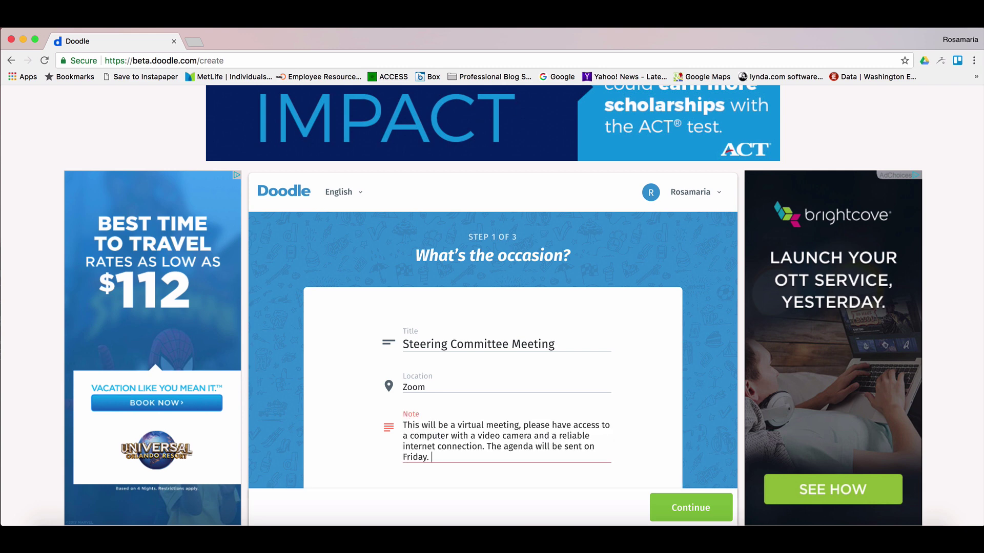
{"action": "scroll", "coordinate": [727, 480], "scroll_direction": "up", "scroll_amount": 1}
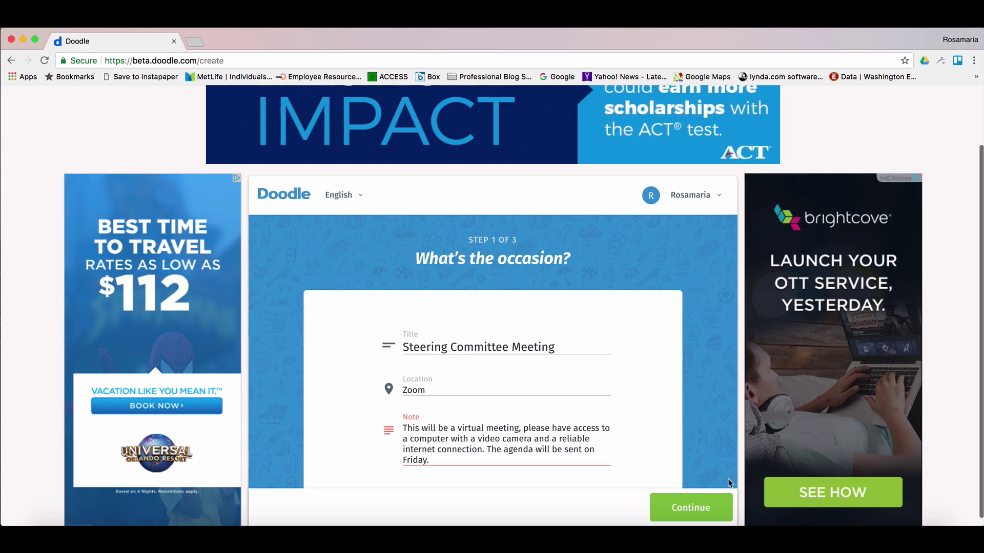
{"action": "left_click", "coordinate": [700, 509]}
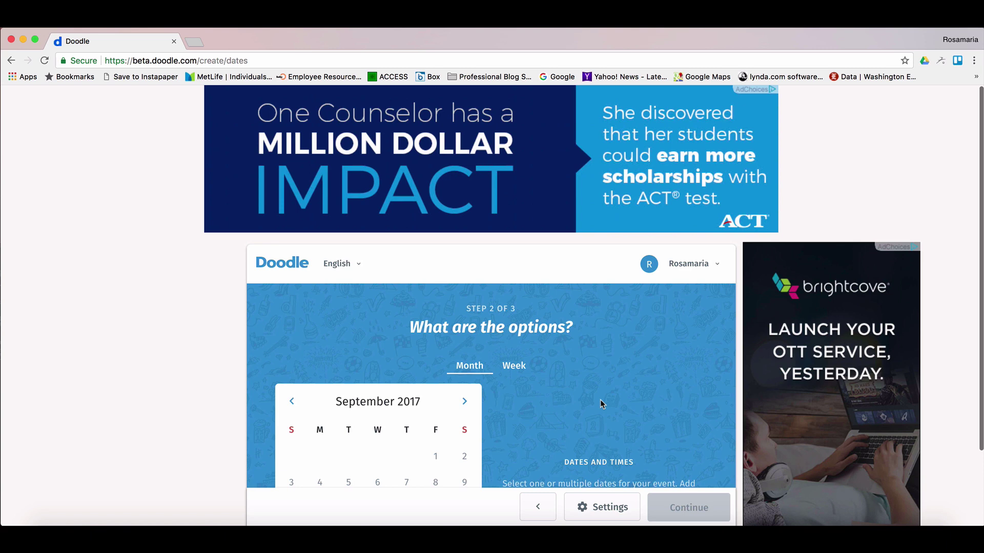
{"action": "scroll", "coordinate": [601, 400], "scroll_direction": "down", "scroll_amount": 1}
{"action": "scroll", "coordinate": [601, 399], "scroll_direction": "down", "scroll_amount": 2}
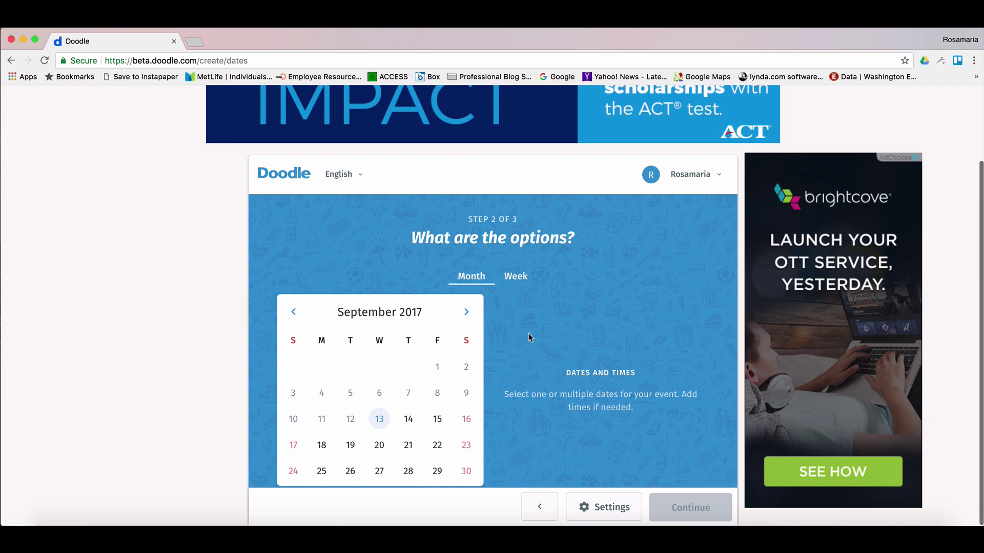
- Navigate the calendar to October 2017 and pick October 10, 11 and 12 as candidate dates
{"action": "left_click", "coordinate": [515, 275]}
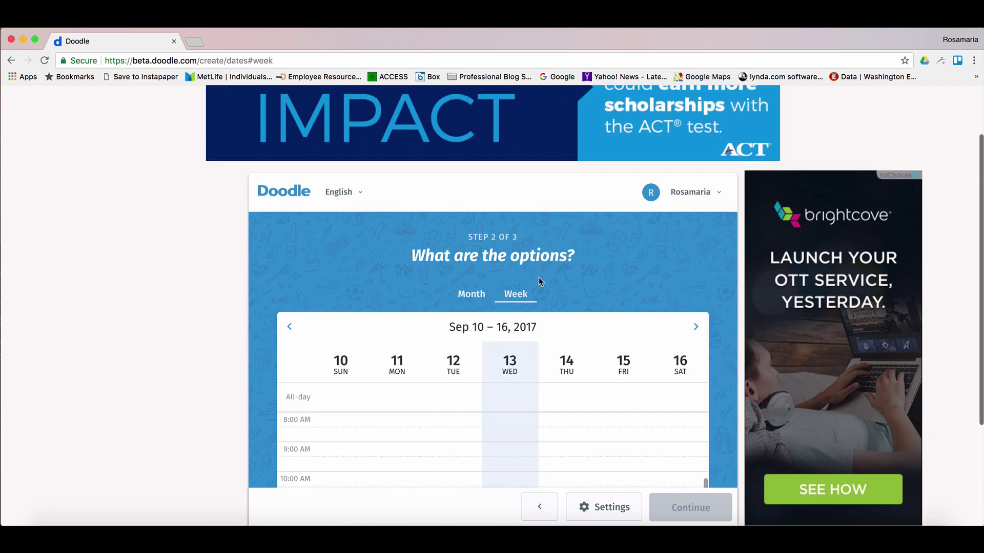
{"action": "scroll", "coordinate": [707, 274], "scroll_direction": "down", "scroll_amount": 5}
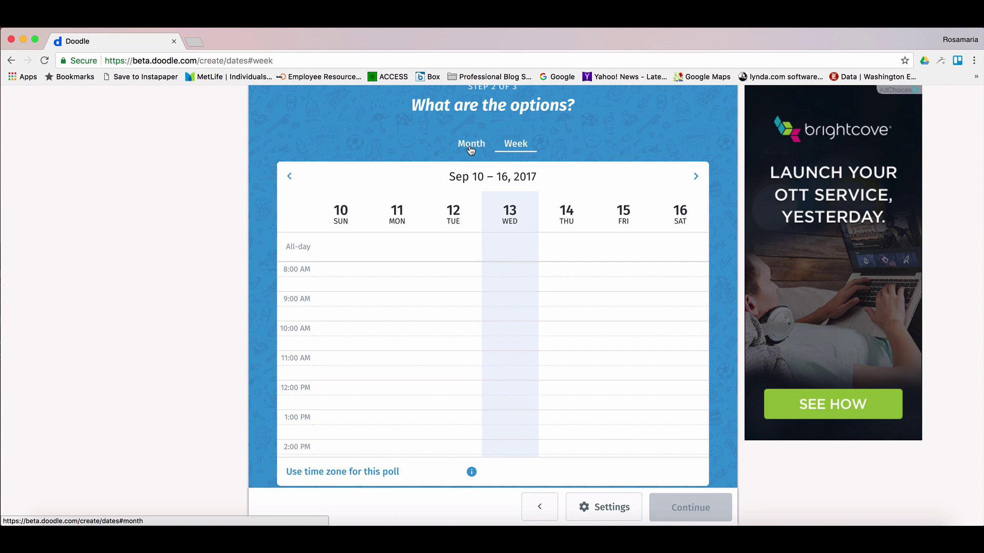
{"action": "left_click", "coordinate": [471, 147]}
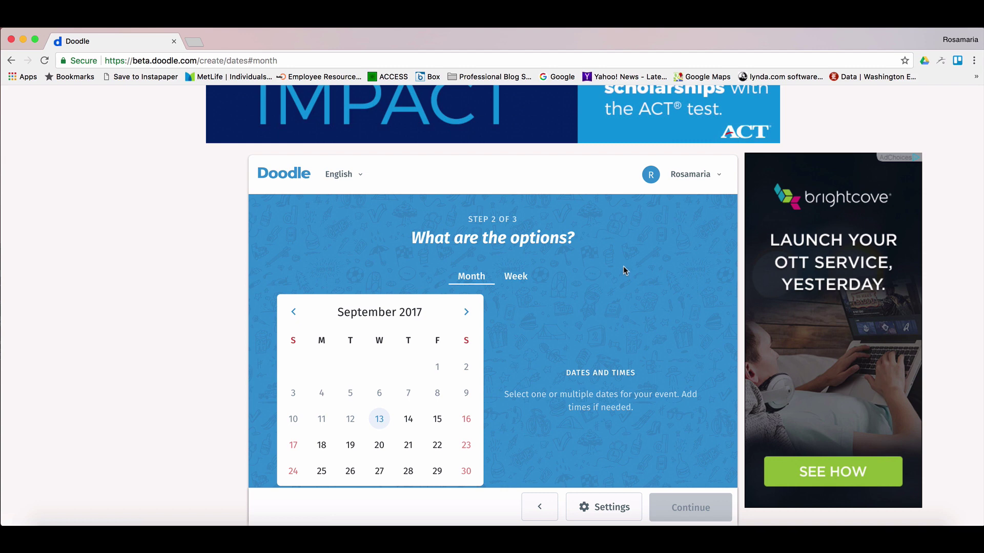
{"action": "left_click", "coordinate": [465, 314]}
{"action": "left_click", "coordinate": [350, 392]}
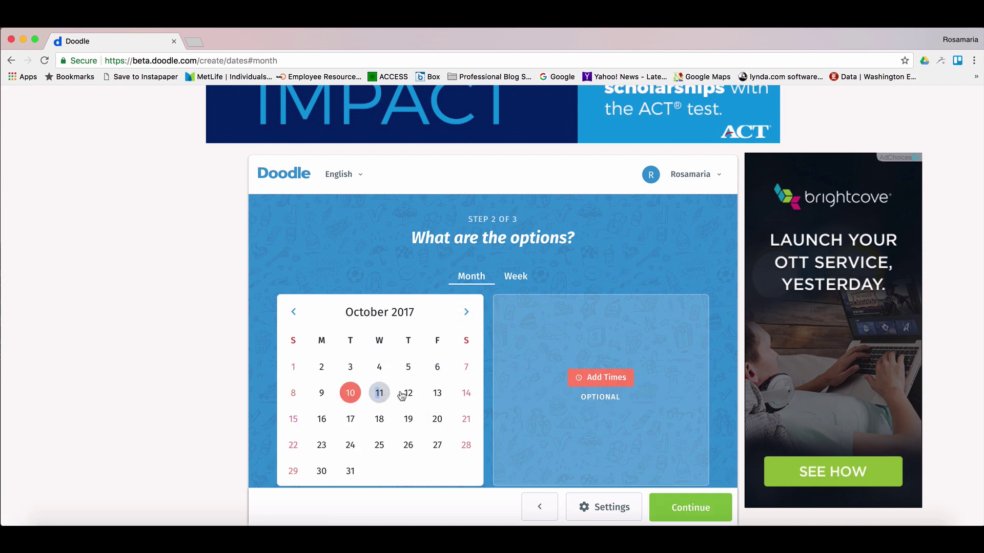
{"action": "left_click", "coordinate": [409, 393]}
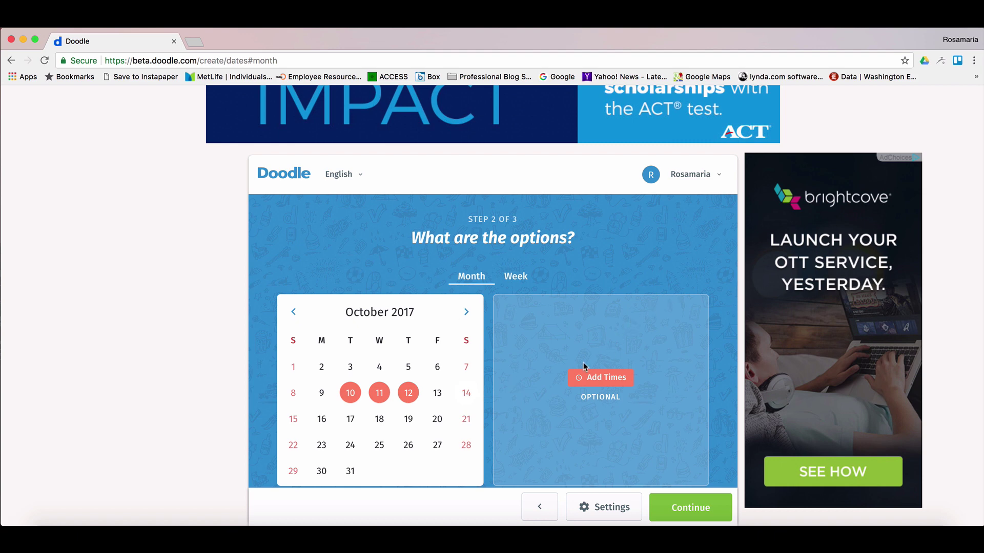
- Give all three October dates a shared 9:00 AM–11:00 AM time option
{"action": "left_click", "coordinate": [607, 384]}
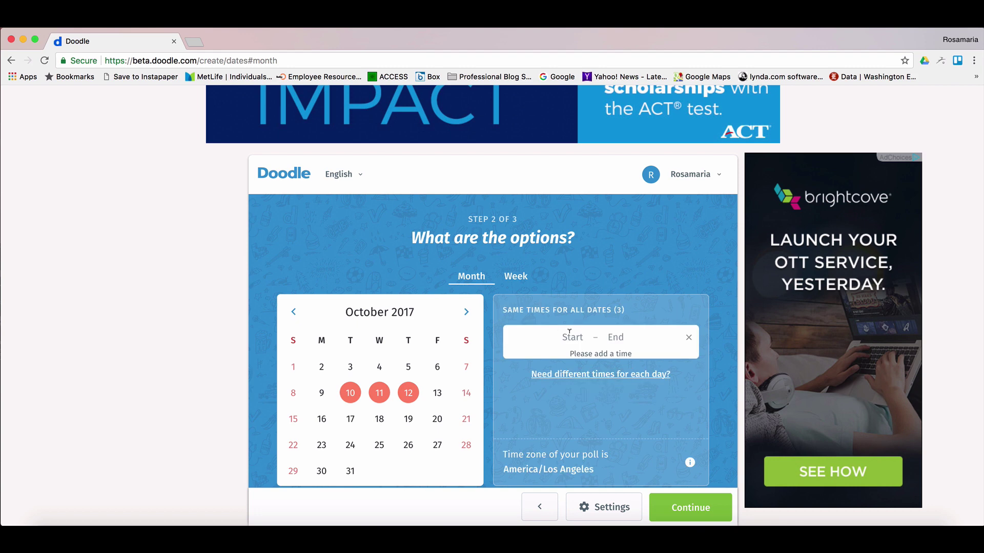
{"action": "left_click", "coordinate": [576, 336]}
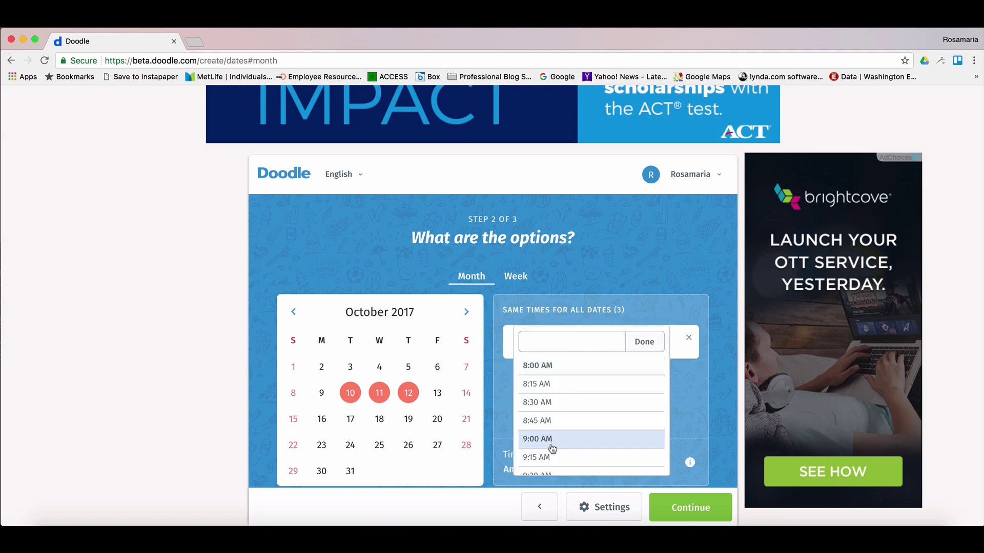
{"action": "left_click", "coordinate": [569, 438]}
{"action": "left_click", "coordinate": [618, 337]}
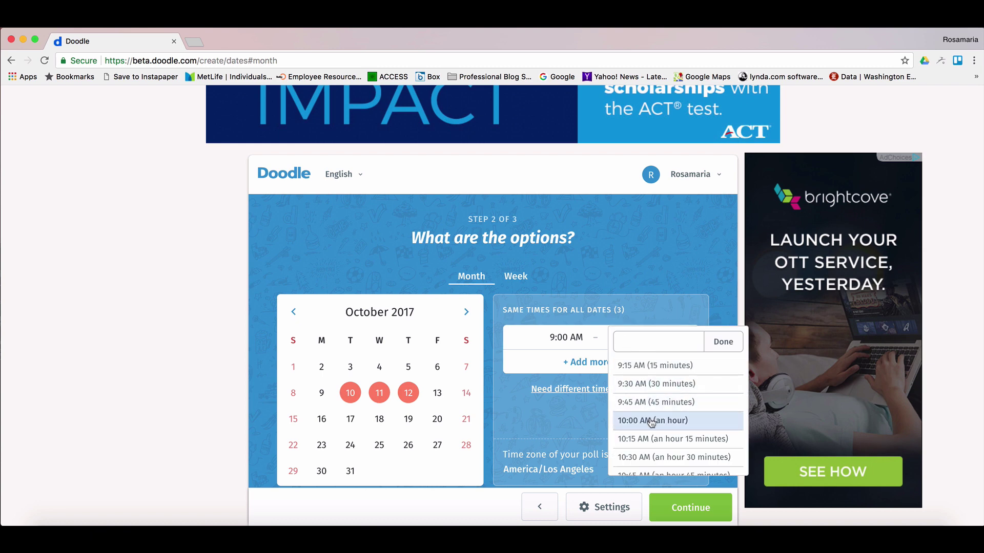
{"action": "type", "text": "11"}
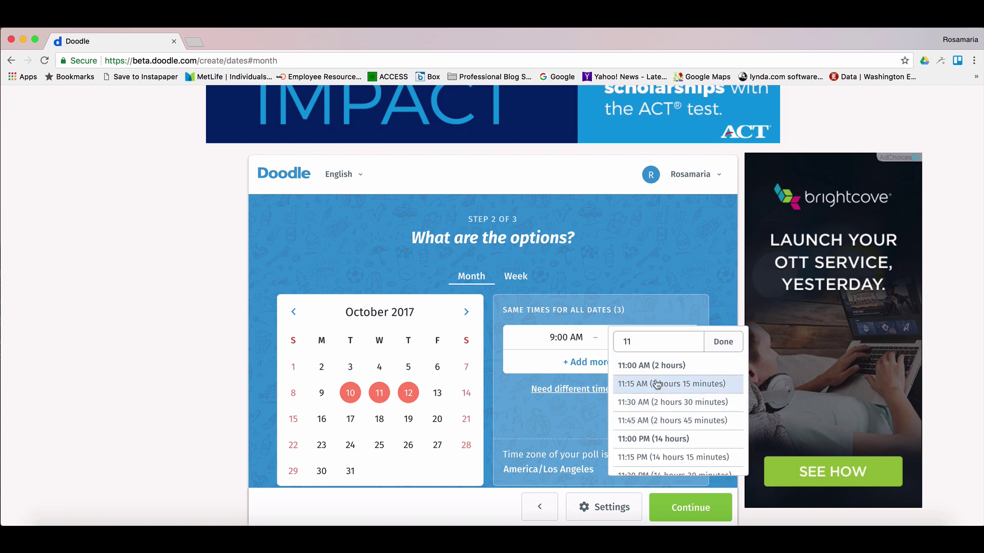
{"action": "left_click", "coordinate": [653, 367]}
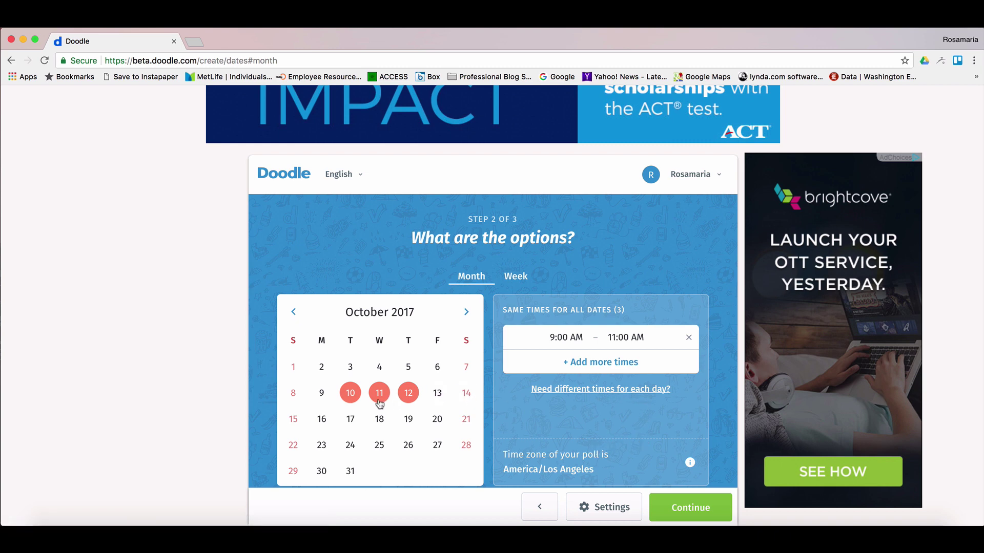
- Enable per-day times and add a second 12:00–2:00 PM option on October 11
{"action": "left_click", "coordinate": [601, 390]}
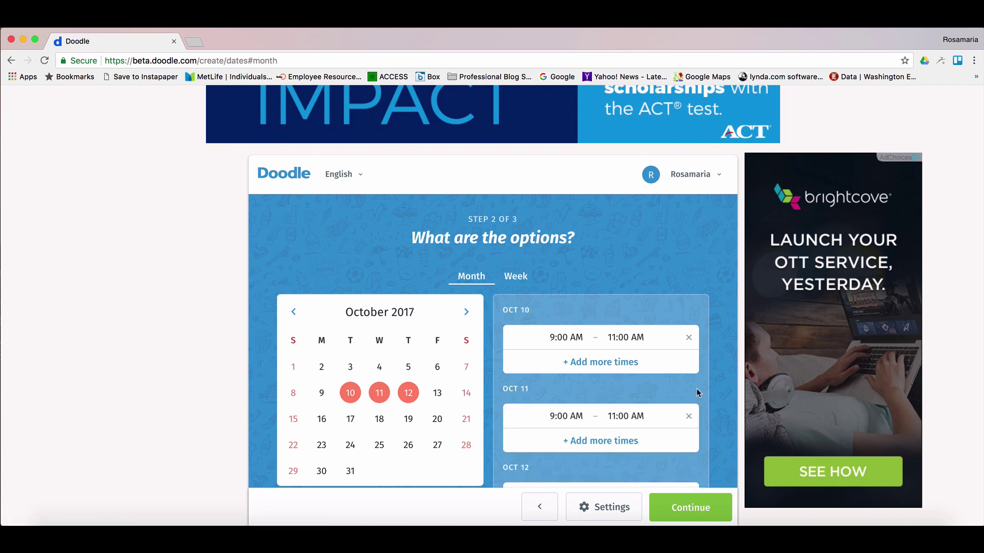
{"action": "scroll", "coordinate": [696, 393], "scroll_direction": "down", "scroll_amount": 3}
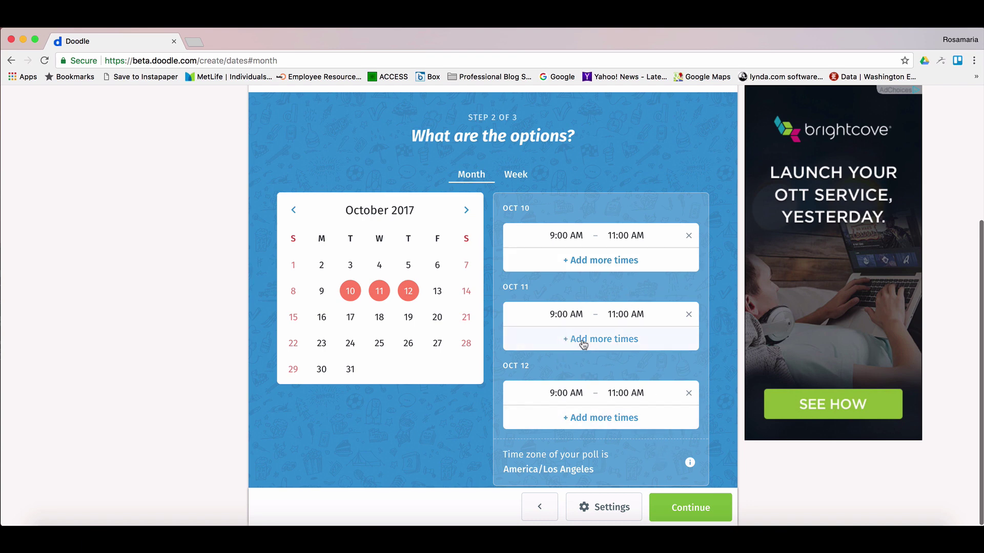
{"action": "left_click", "coordinate": [583, 345]}
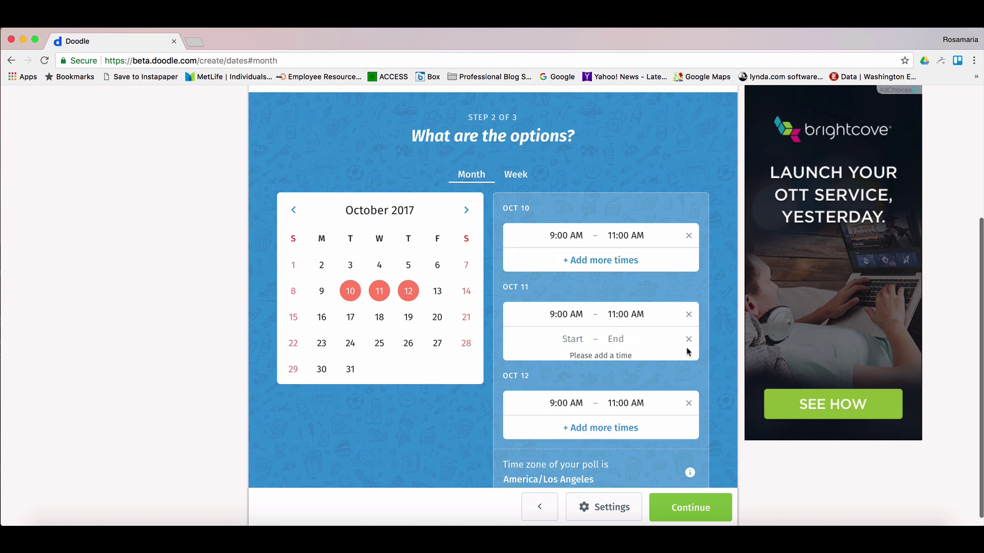
{"action": "left_click", "coordinate": [565, 346]}
{"action": "type", "text": "12"}
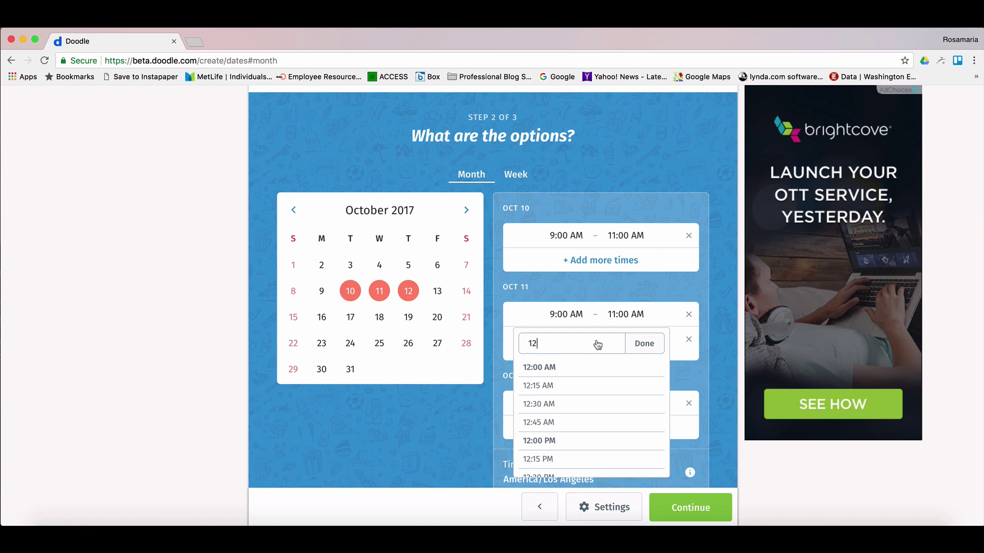
{"action": "left_click", "coordinate": [554, 441]}
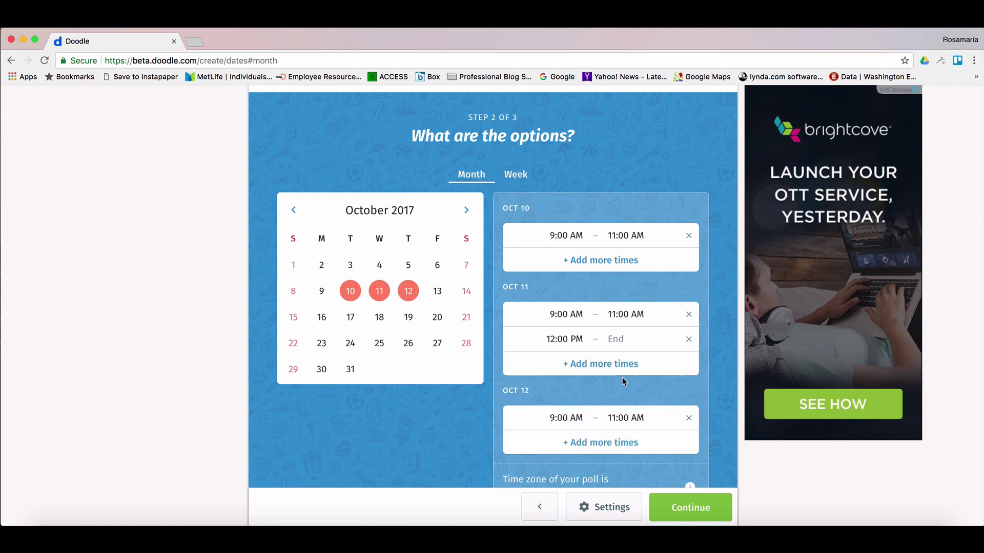
{"action": "left_click", "coordinate": [615, 339]}
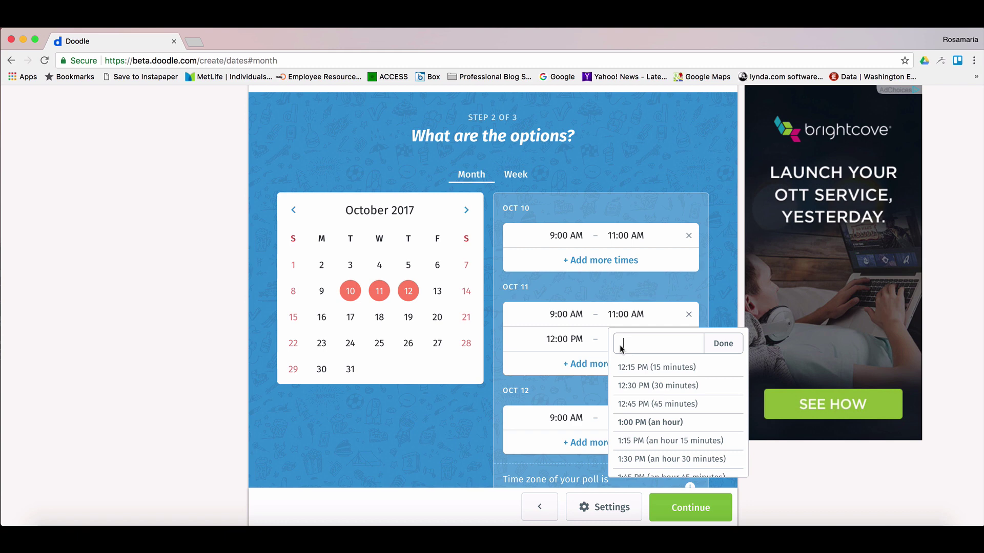
{"action": "type", "text": "2"}
{"action": "left_click", "coordinate": [632, 367]}
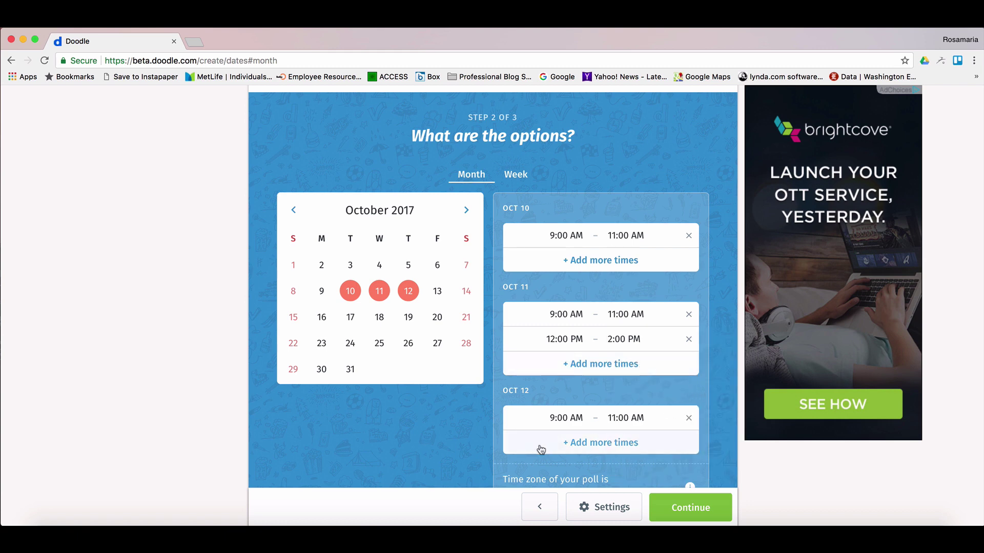
- In the weekly view for Oct 8–14, drag out an 11 AM–1 PM option on Thursday, October 12
{"action": "left_click", "coordinate": [515, 175]}
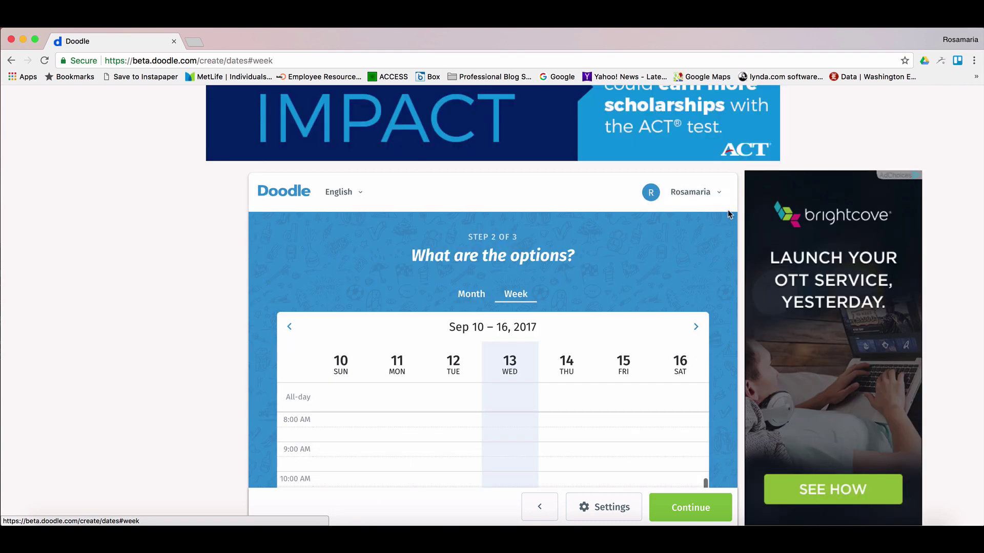
{"action": "scroll", "coordinate": [682, 270], "scroll_direction": "down", "scroll_amount": 3}
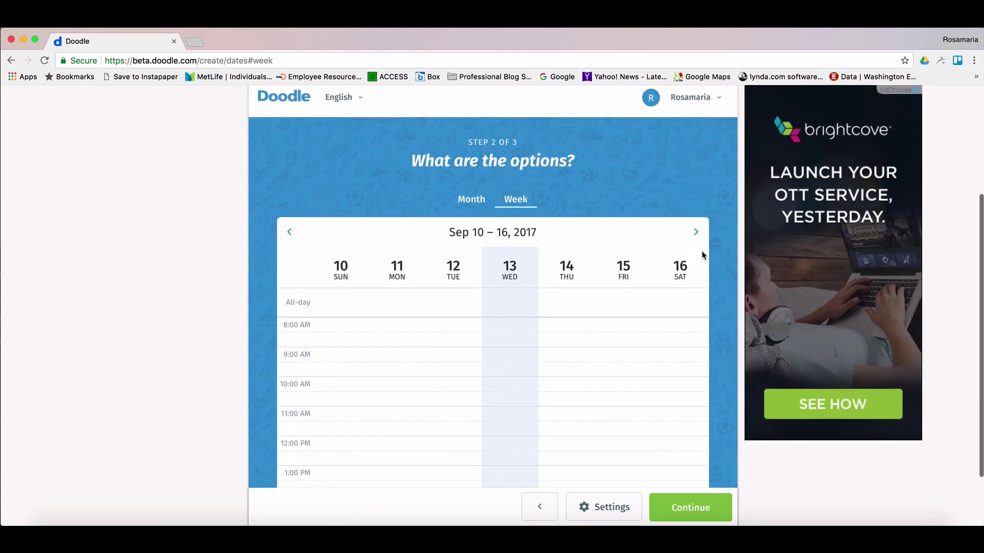
{"action": "scroll", "coordinate": [700, 246], "scroll_direction": "down", "scroll_amount": 2}
{"action": "left_click", "coordinate": [697, 166]}
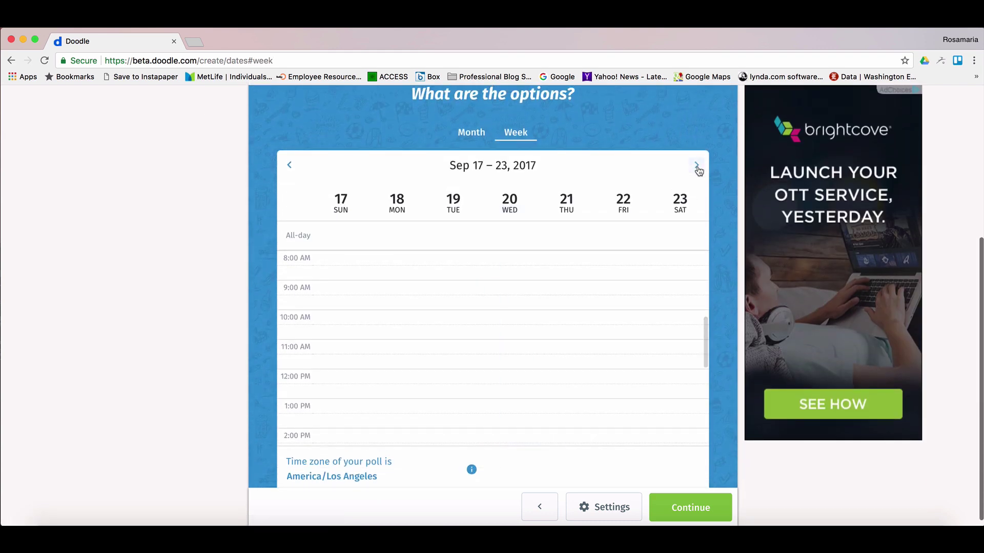
{"action": "left_click", "coordinate": [696, 166]}
{"action": "left_click", "coordinate": [696, 167]}
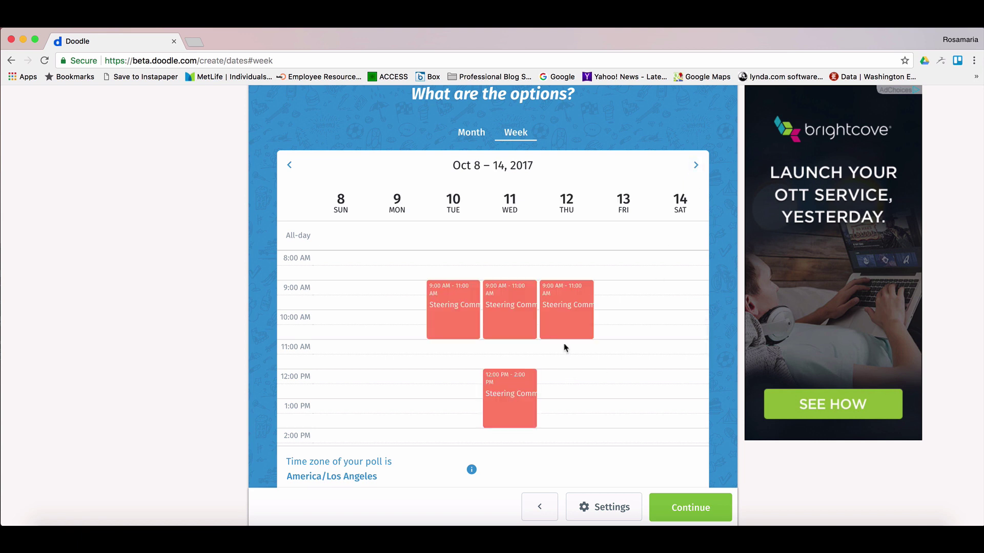
{"action": "left_click_drag", "start_coordinate": [565, 349], "coordinate": [577, 401]}
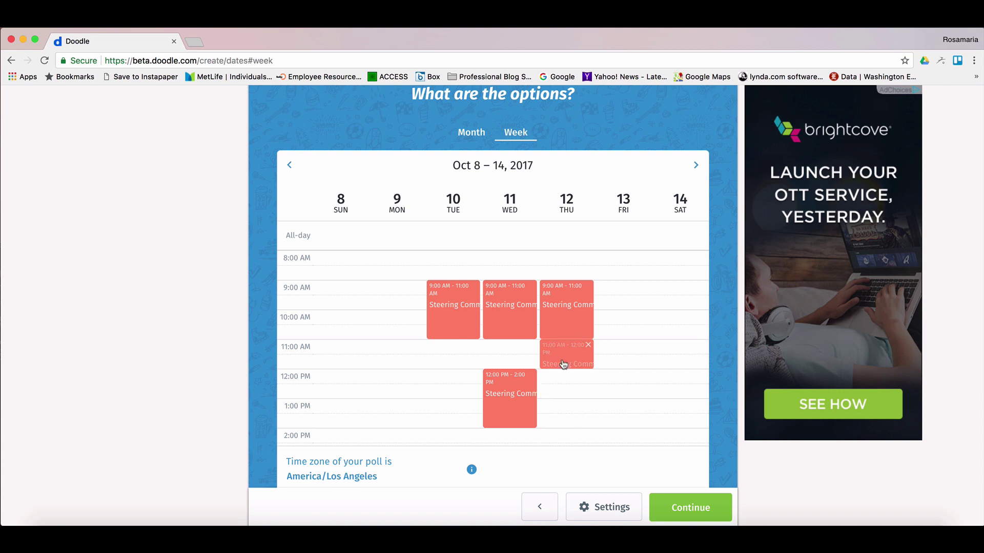
{"action": "left_click_drag", "start_coordinate": [565, 366], "coordinate": [570, 431]}
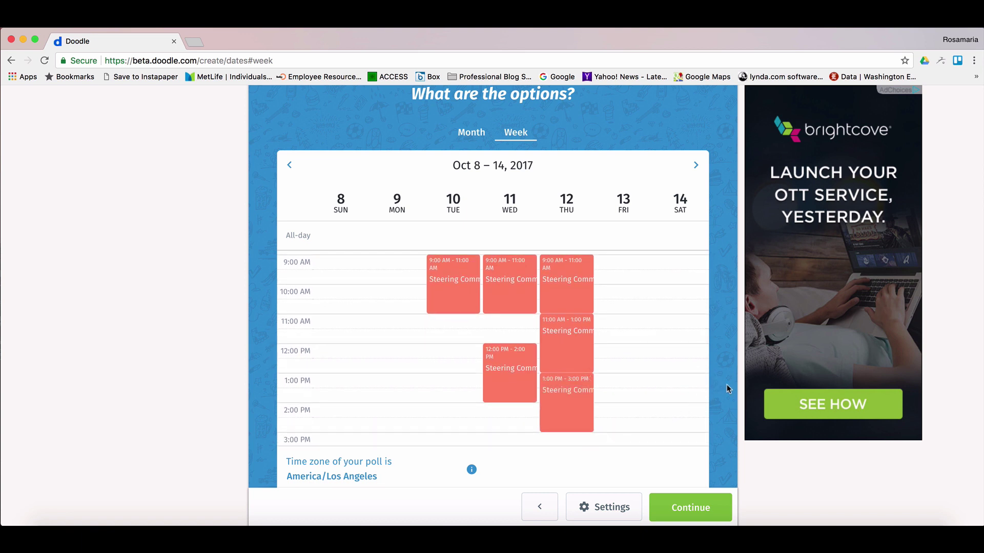
{"action": "scroll", "coordinate": [727, 384], "scroll_direction": "up", "scroll_amount": 1}
{"action": "scroll", "coordinate": [727, 385], "scroll_direction": "up", "scroll_amount": 1}
{"action": "scroll", "coordinate": [725, 383], "scroll_direction": "down", "scroll_amount": 1}
{"action": "scroll", "coordinate": [724, 383], "scroll_direction": "down", "scroll_amount": 2}
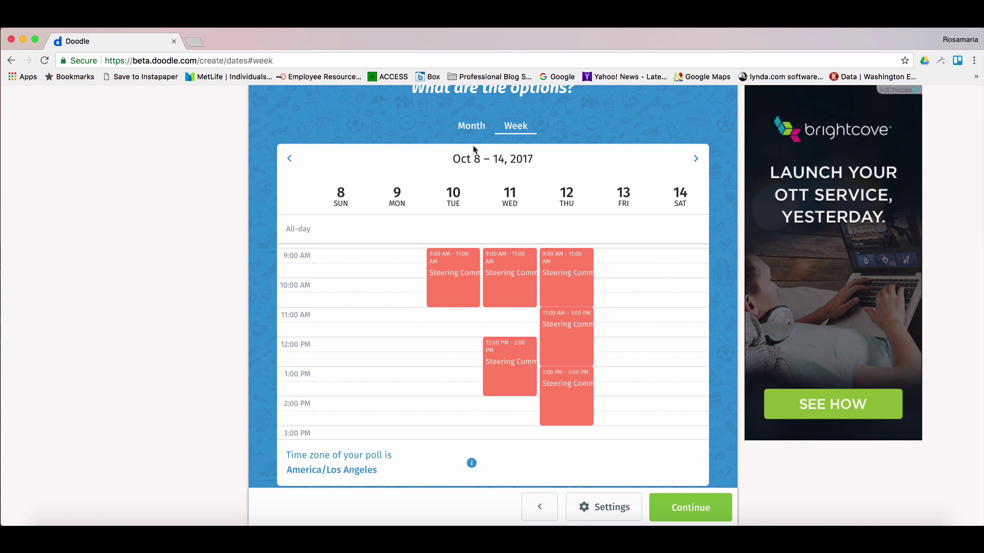
{"action": "left_click", "coordinate": [471, 126]}
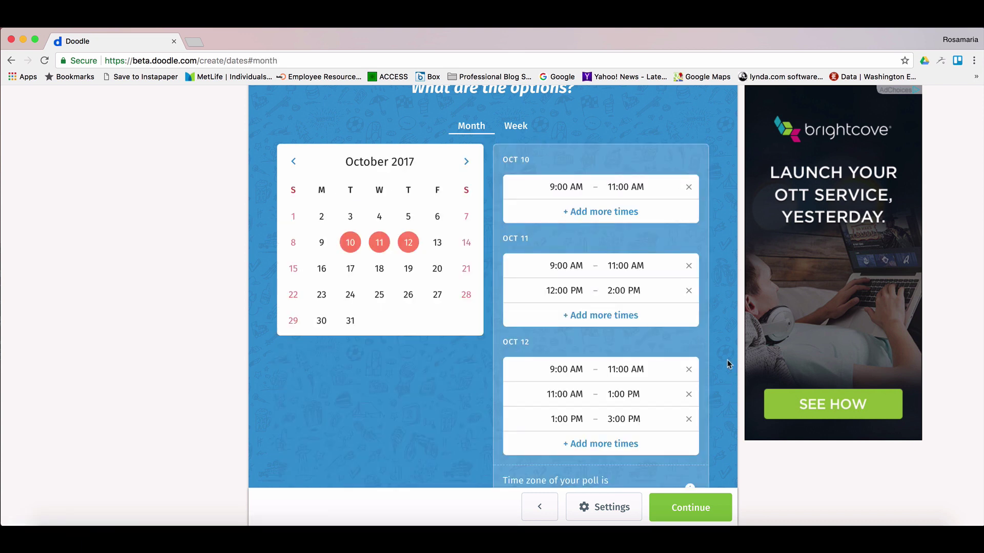
{"action": "scroll", "coordinate": [729, 363], "scroll_direction": "down", "scroll_amount": 1}
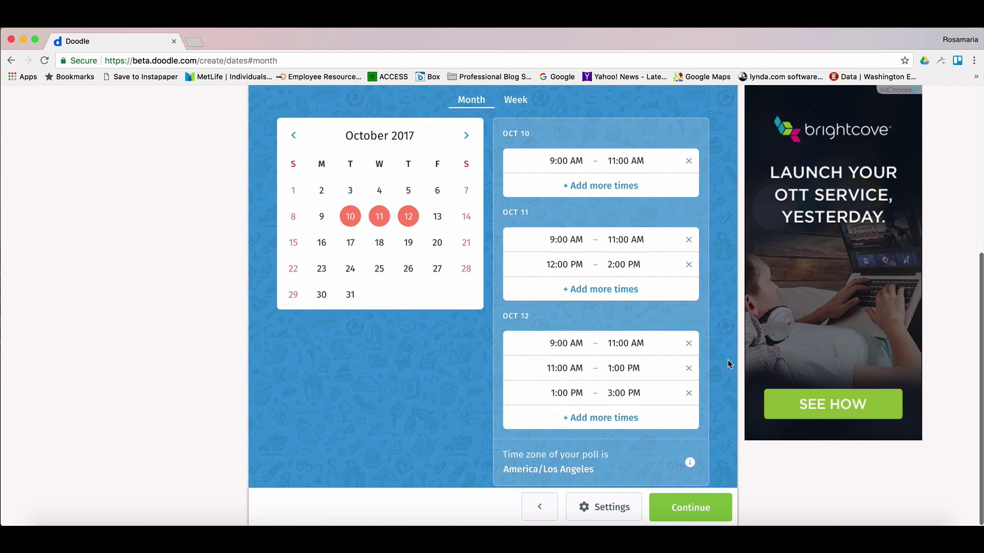
{"action": "left_click", "coordinate": [598, 470]}
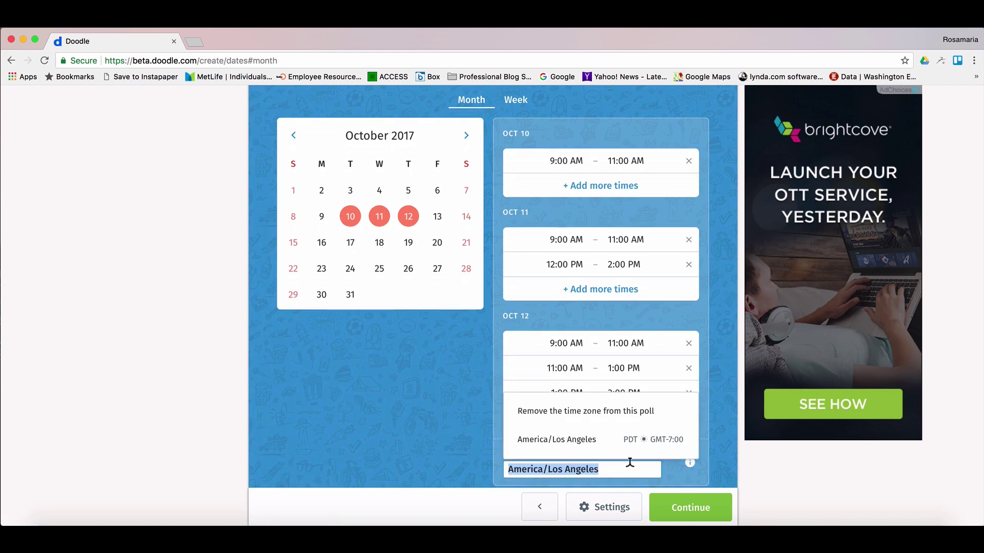
{"action": "left_click_drag", "start_coordinate": [634, 464], "coordinate": [547, 467]}
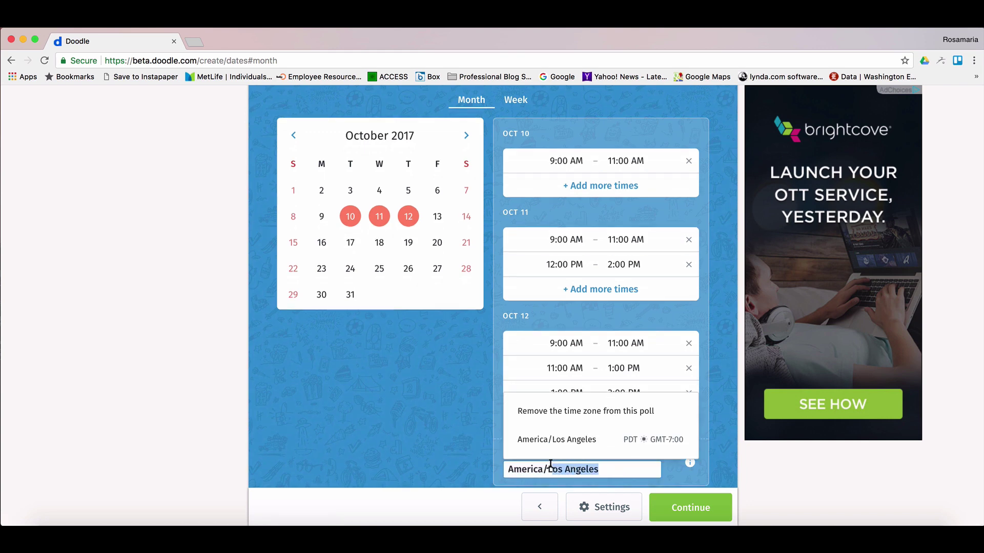
{"action": "key", "text": "BackSpace"}
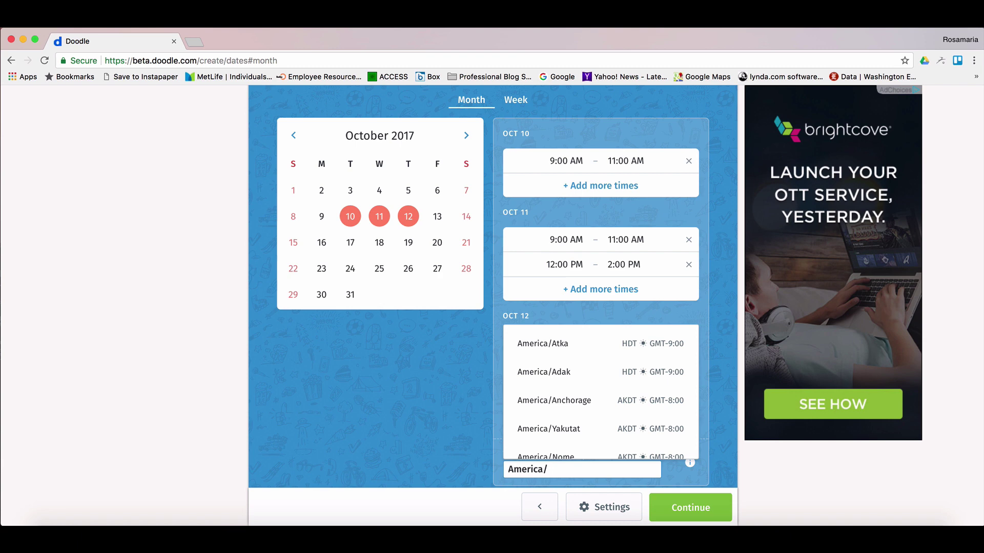
{"action": "key", "text": "BackSpace"}
{"action": "key", "text": "BackSpace"}
{"action": "key", "text": "BackSpace"}
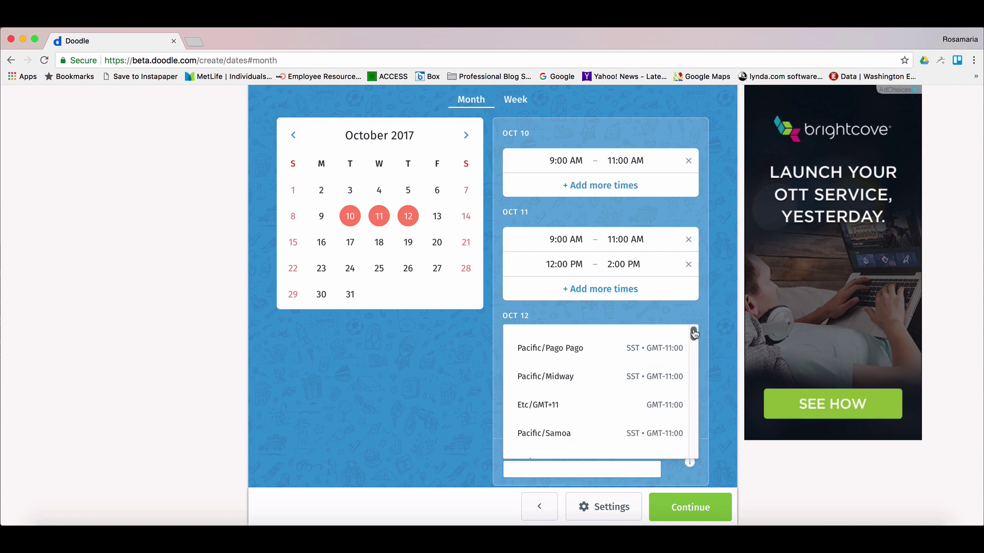
{"action": "left_click_drag", "start_coordinate": [696, 331], "coordinate": [695, 350]}
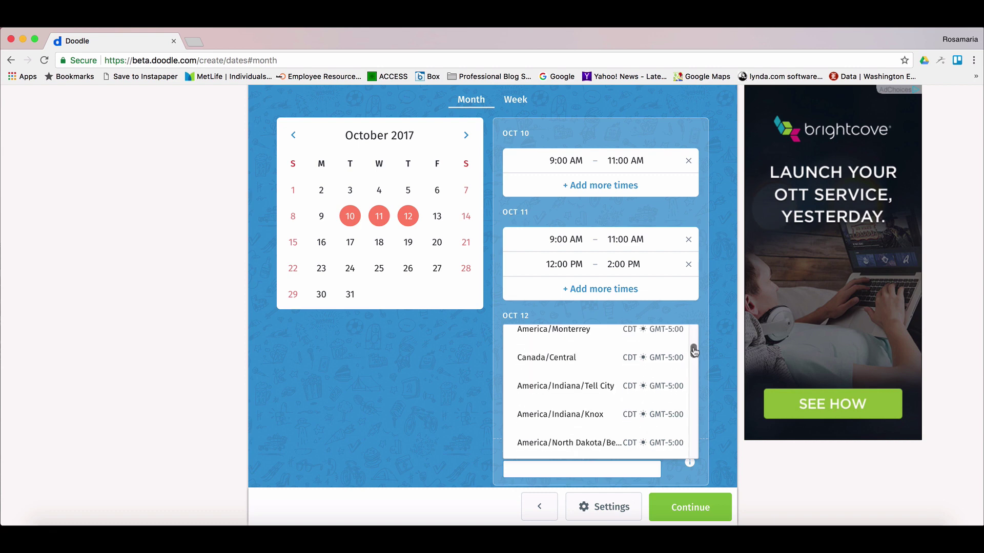
{"action": "left_click_drag", "start_coordinate": [694, 349], "coordinate": [694, 358]}
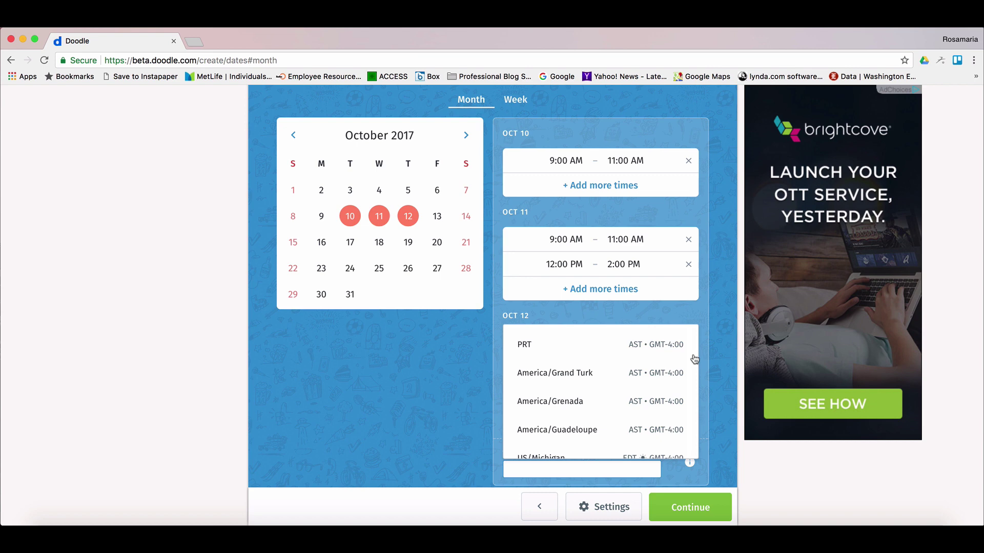
{"action": "scroll", "coordinate": [693, 359], "scroll_direction": "down", "scroll_amount": 3}
{"action": "scroll", "coordinate": [693, 362], "scroll_direction": "down", "scroll_amount": 3}
{"action": "left_click_drag", "start_coordinate": [693, 362], "coordinate": [694, 372]}
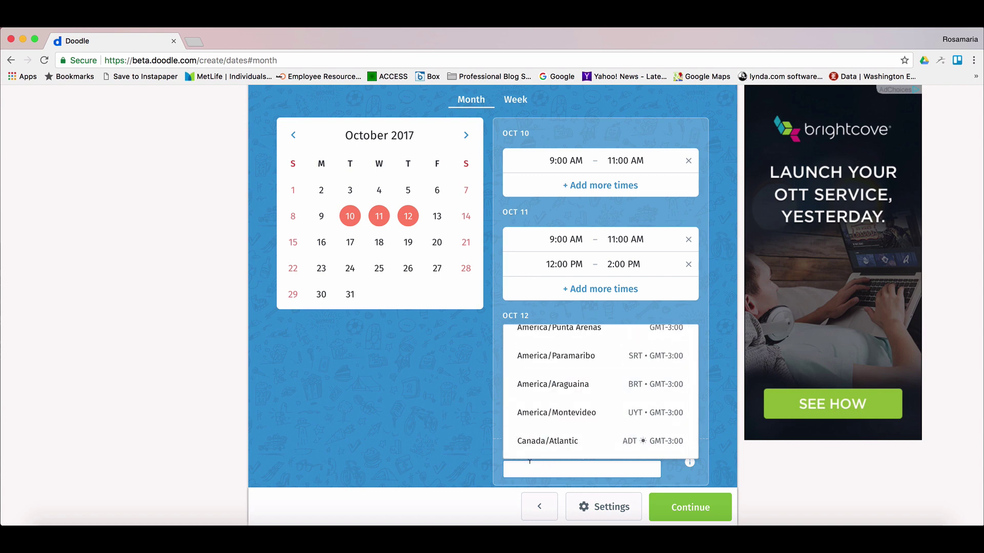
{"action": "type", "text": "America/"}
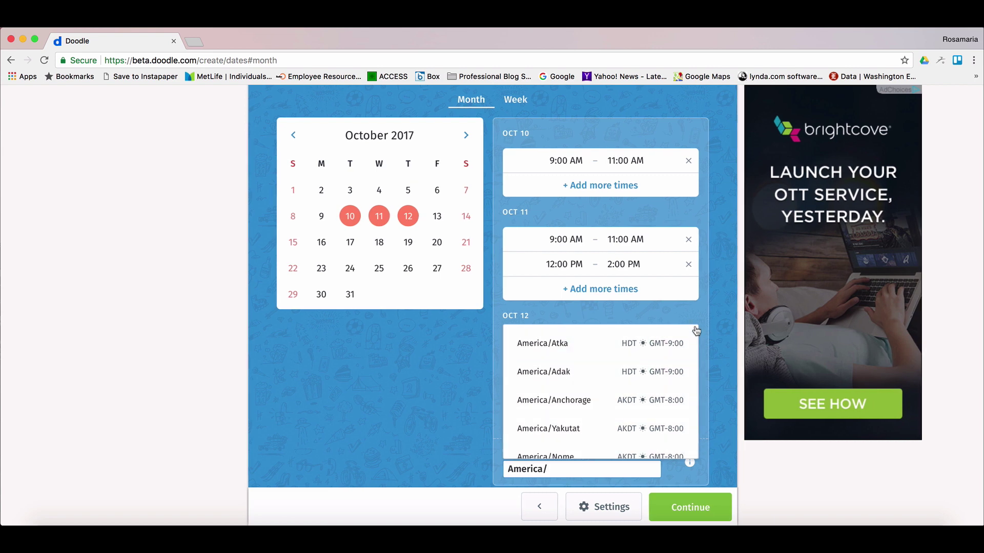
{"action": "scroll", "coordinate": [696, 330], "scroll_direction": "up", "scroll_amount": 1}
{"action": "scroll", "coordinate": [696, 330], "scroll_direction": "down", "scroll_amount": 2}
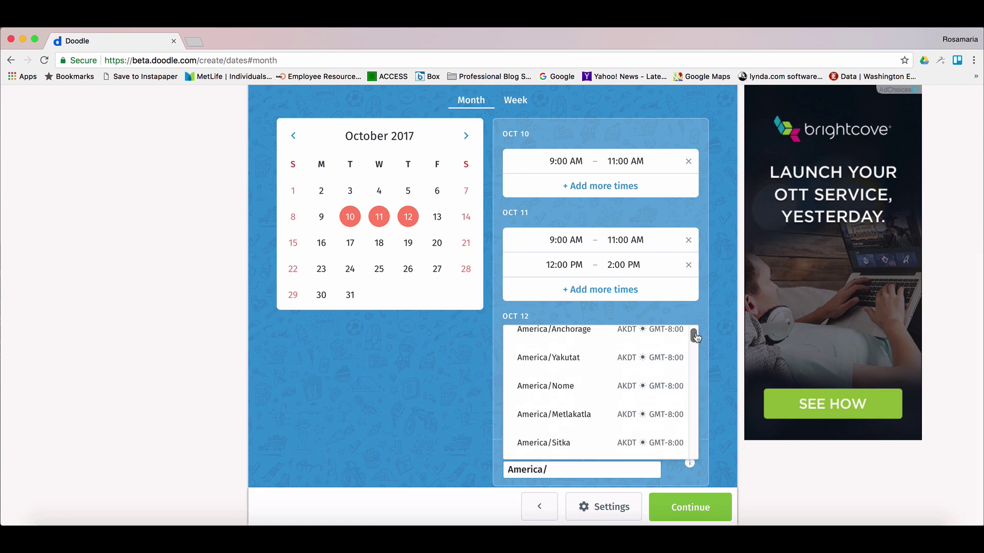
{"action": "scroll", "coordinate": [693, 339], "scroll_direction": "down", "scroll_amount": 1}
{"action": "left_click_drag", "start_coordinate": [694, 339], "coordinate": [695, 344]}
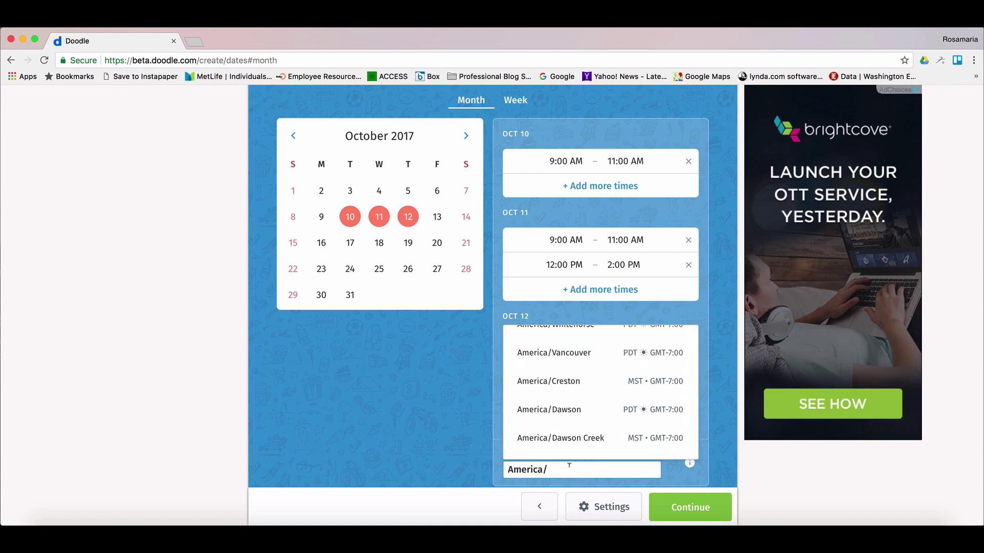
{"action": "type", "text": "Los"}
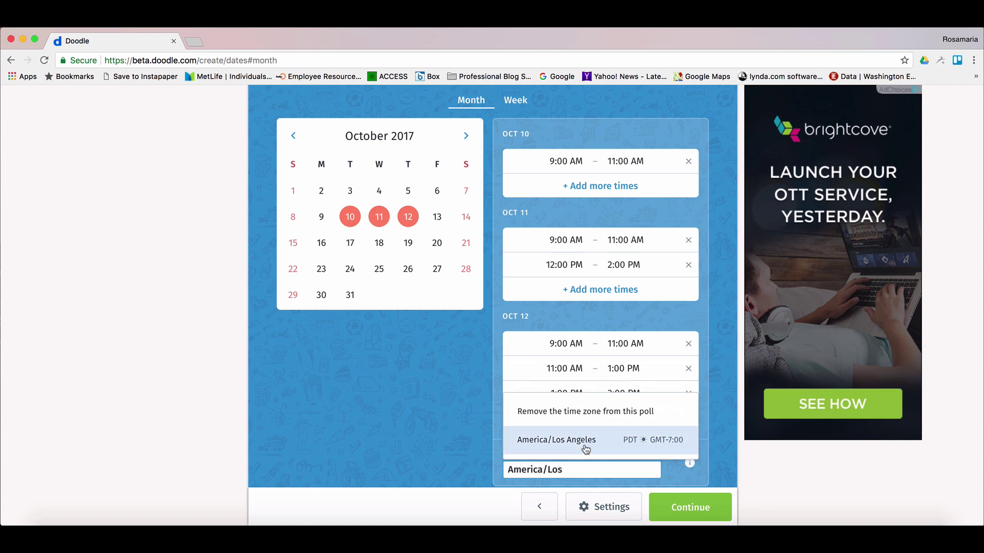
{"action": "left_click", "coordinate": [585, 450]}
{"action": "left_click", "coordinate": [659, 457]}
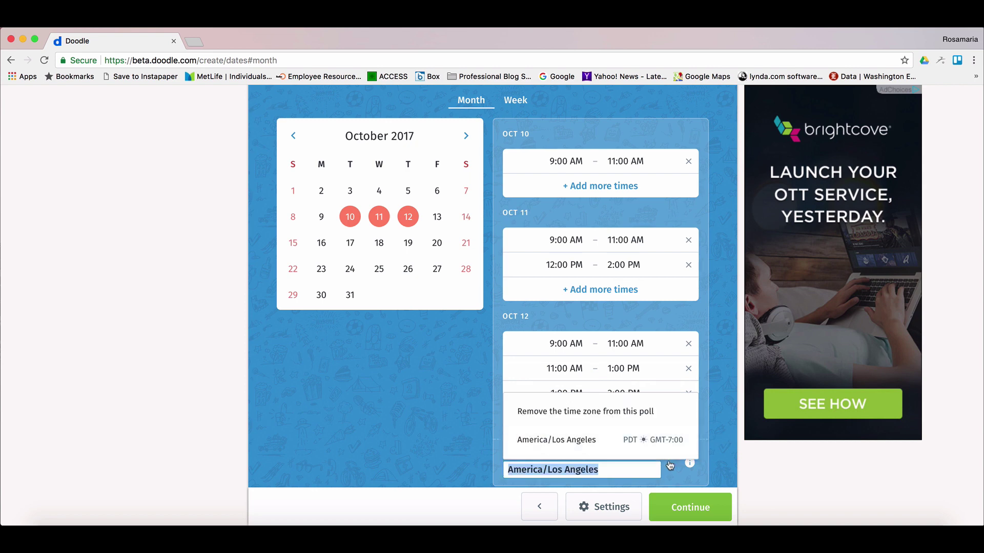
{"action": "left_click", "coordinate": [468, 463]}
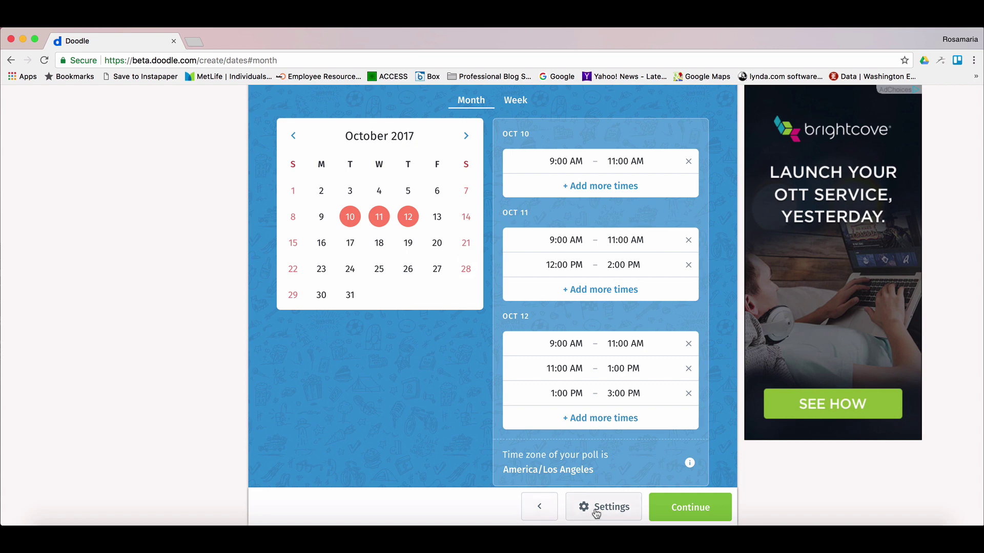
- In poll settings, enable 'Yes, no, if need be' answers and confirm back to the dates step
{"action": "left_click", "coordinate": [597, 511]}
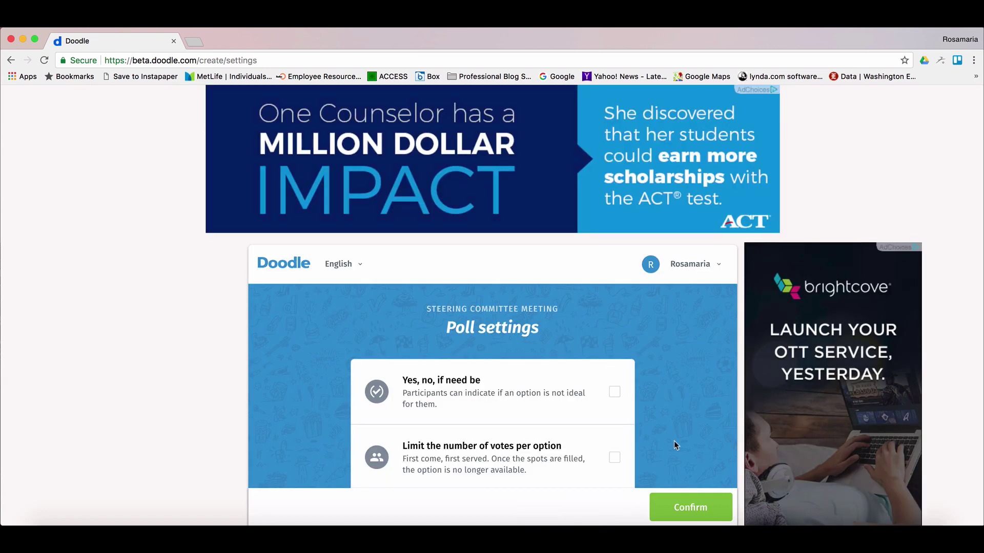
{"action": "scroll", "coordinate": [675, 435], "scroll_direction": "down", "scroll_amount": 1}
{"action": "scroll", "coordinate": [675, 436], "scroll_direction": "down", "scroll_amount": 1}
{"action": "scroll", "coordinate": [676, 435], "scroll_direction": "down", "scroll_amount": 2}
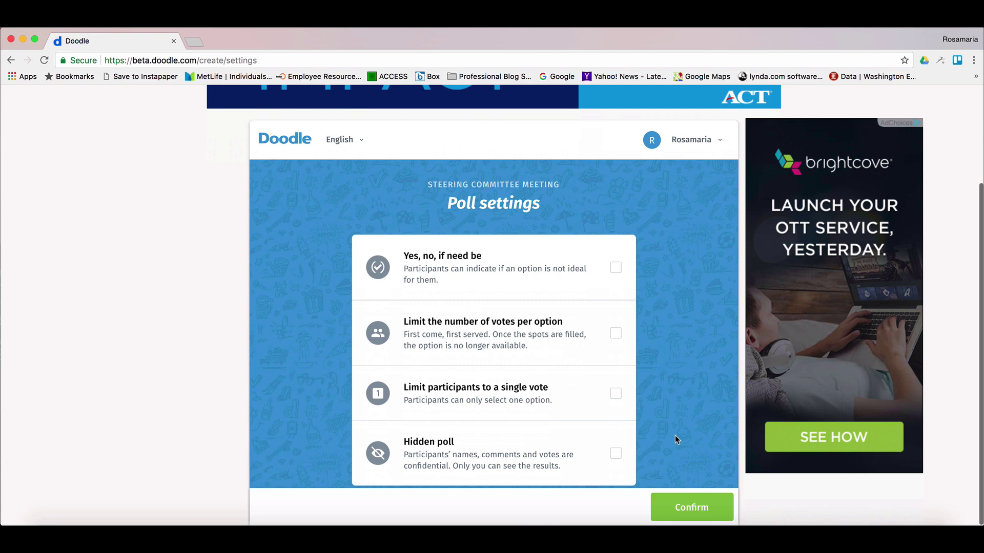
{"action": "scroll", "coordinate": [675, 437], "scroll_direction": "up", "scroll_amount": 2}
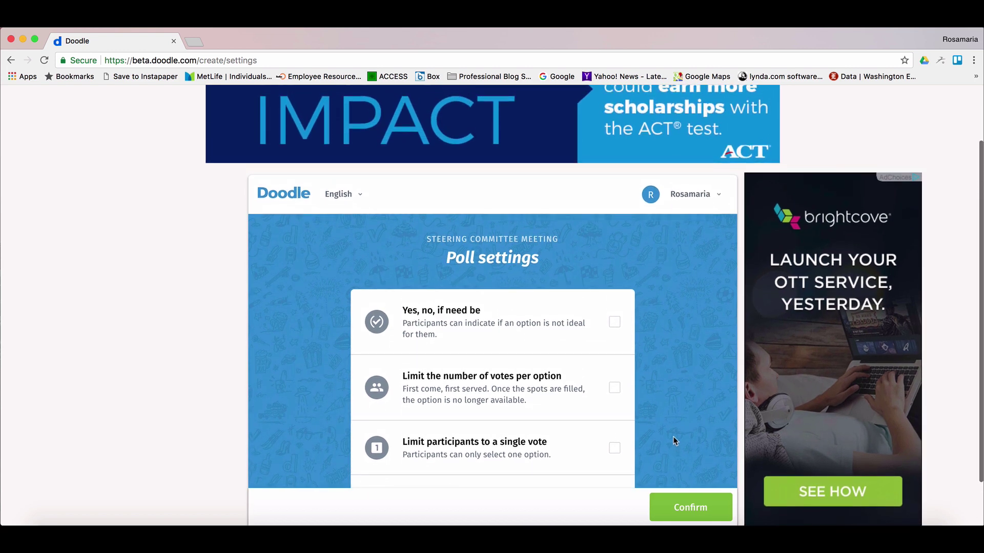
{"action": "scroll", "coordinate": [669, 427], "scroll_direction": "down", "scroll_amount": 1}
{"action": "scroll", "coordinate": [669, 428], "scroll_direction": "down", "scroll_amount": 1}
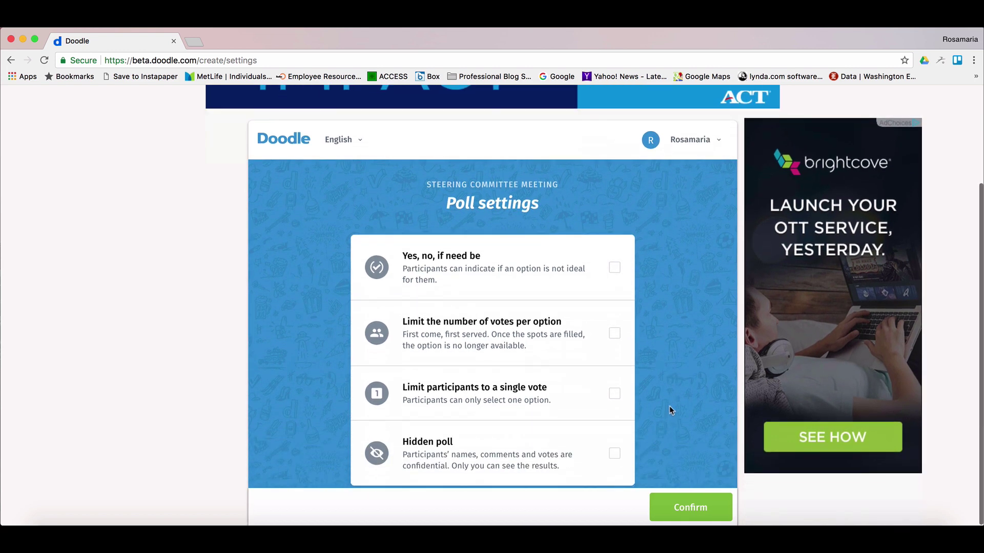
{"action": "left_click", "coordinate": [614, 268]}
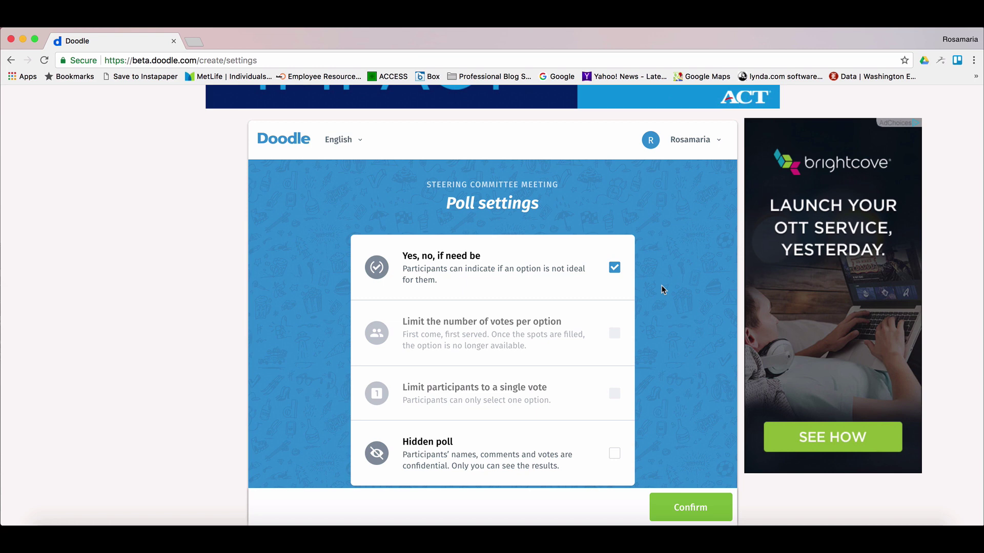
{"action": "scroll", "coordinate": [657, 291], "scroll_direction": "up", "scroll_amount": 1}
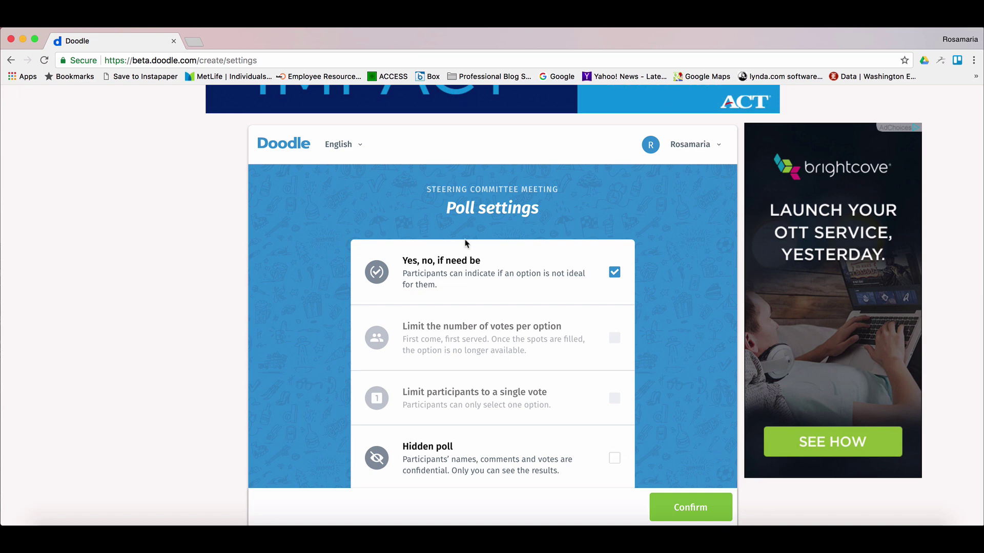
{"action": "left_click", "coordinate": [692, 509]}
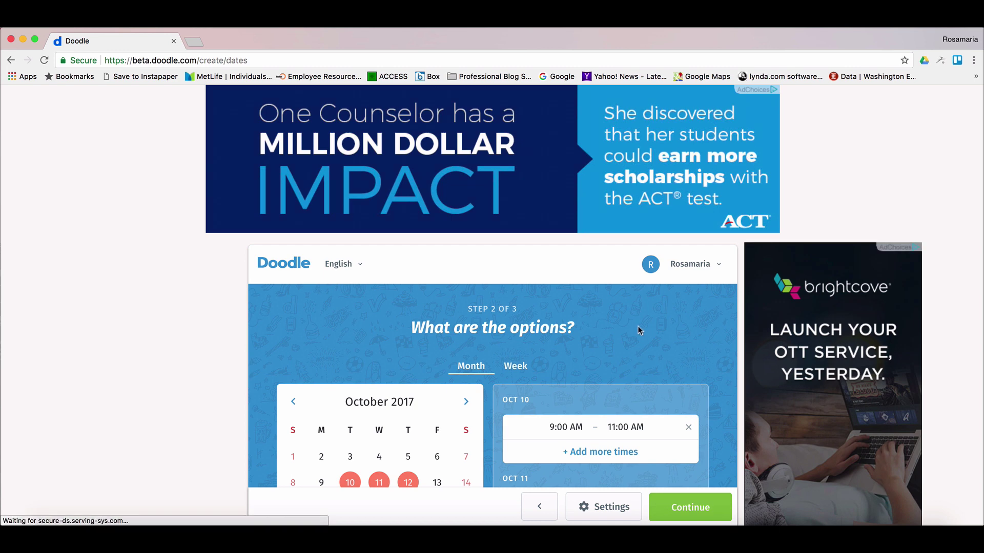
{"action": "scroll", "coordinate": [639, 331], "scroll_direction": "down", "scroll_amount": 1}
{"action": "scroll", "coordinate": [637, 331], "scroll_direction": "down", "scroll_amount": 2}
{"action": "scroll", "coordinate": [638, 330], "scroll_direction": "down", "scroll_amount": 3}
{"action": "scroll", "coordinate": [638, 331], "scroll_direction": "down", "scroll_amount": 1}
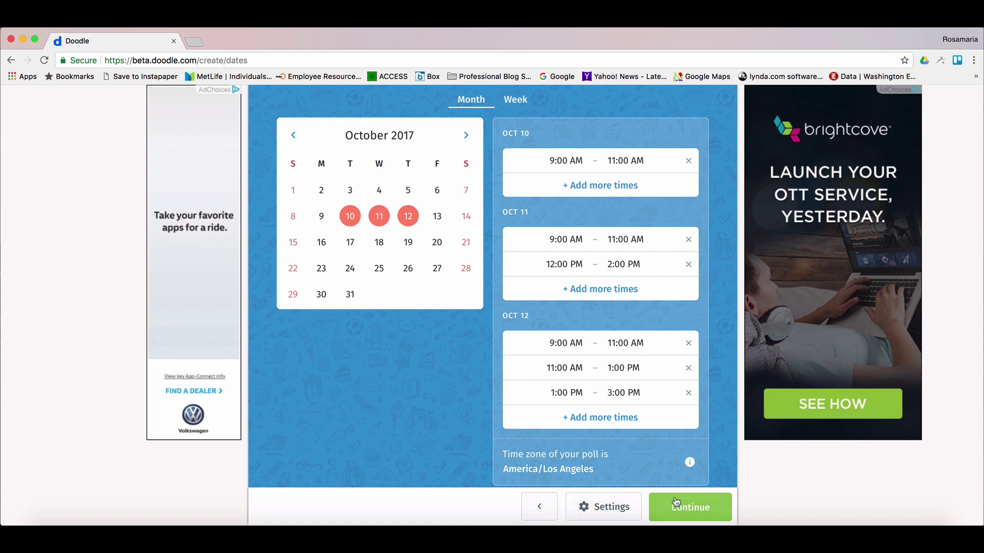
- Continue from the date options to step 3 of 3, the organiser details
{"action": "left_click", "coordinate": [677, 506]}
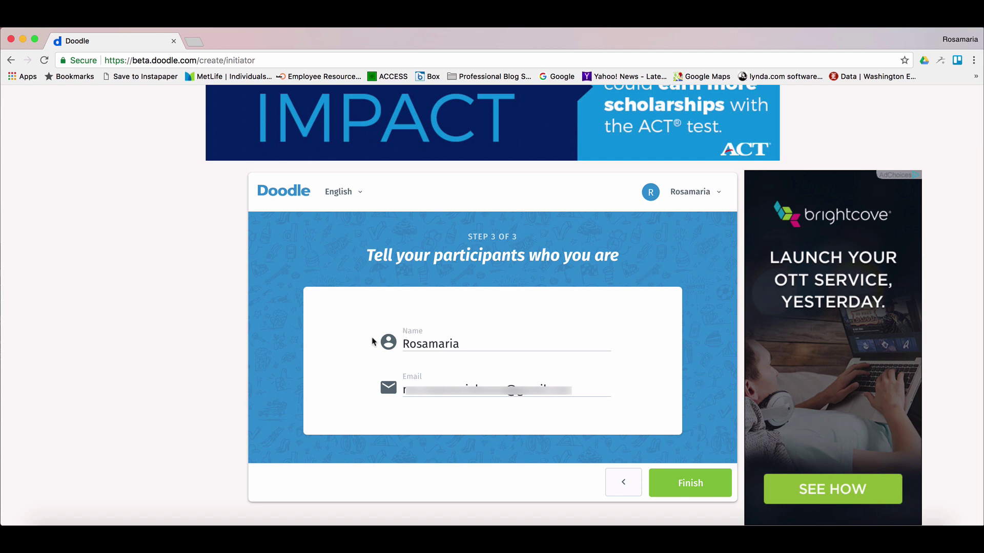
- Finish creating the poll and copy its invitation link, checking the Email and Link sharing tabs
{"action": "left_click", "coordinate": [696, 484]}
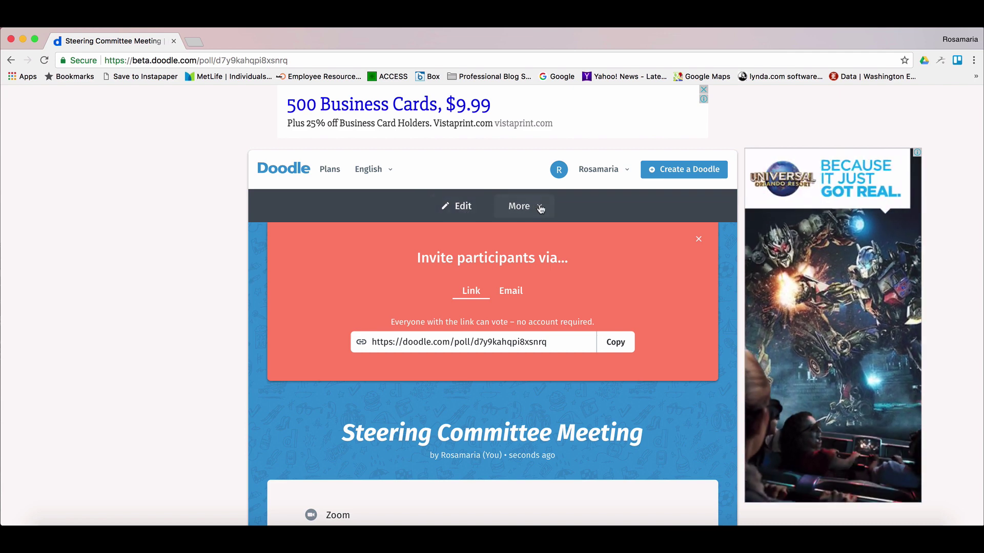
{"action": "left_click", "coordinate": [536, 206]}
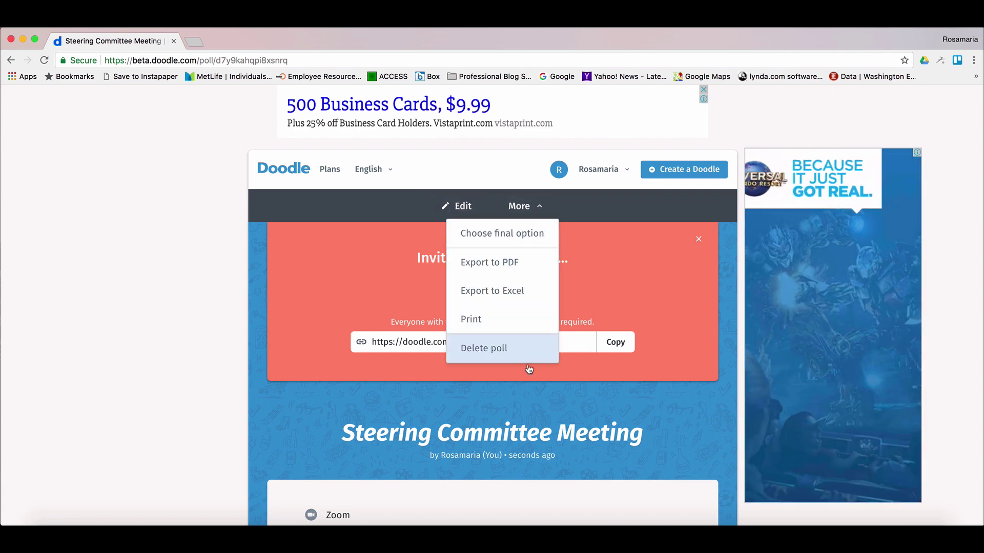
{"action": "left_click", "coordinate": [531, 402]}
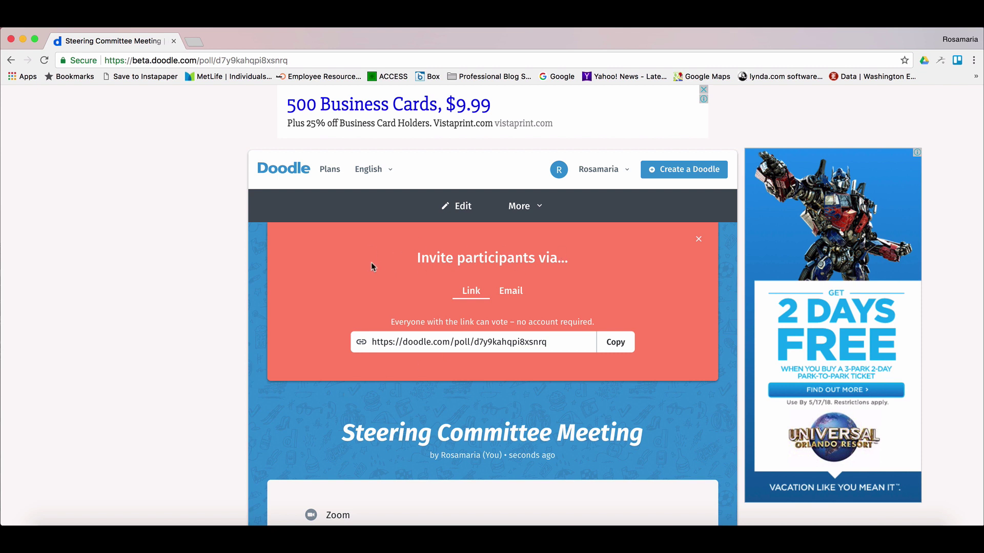
{"action": "left_click", "coordinate": [615, 348]}
{"action": "left_click", "coordinate": [511, 291]}
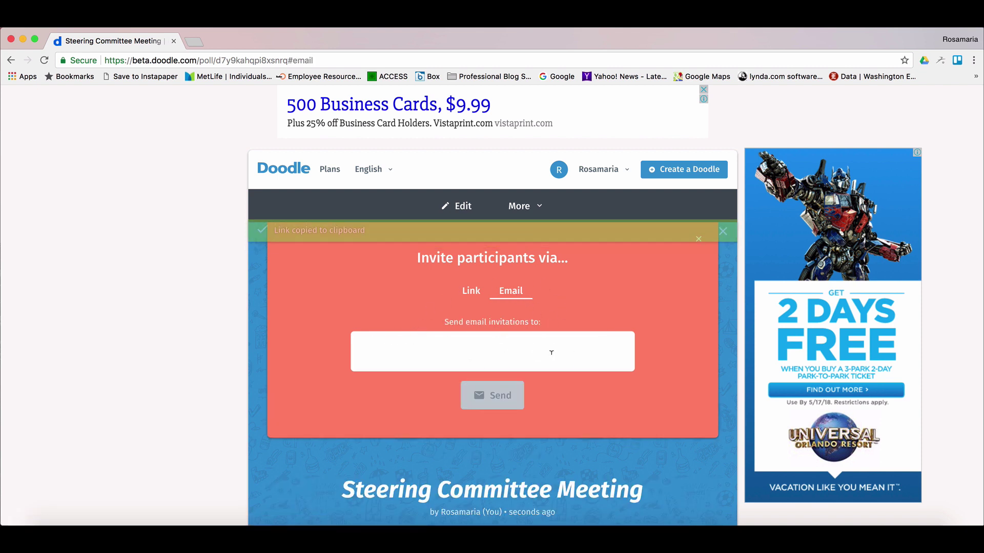
{"action": "left_click", "coordinate": [471, 292]}
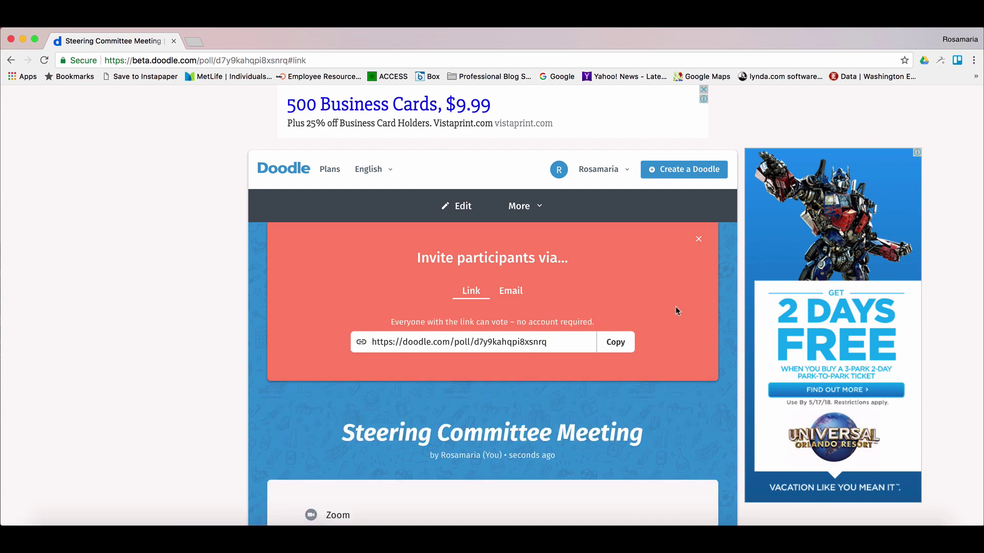
{"action": "scroll", "coordinate": [676, 311], "scroll_direction": "down", "scroll_amount": 1}
{"action": "scroll", "coordinate": [675, 310], "scroll_direction": "down", "scroll_amount": 3}
{"action": "scroll", "coordinate": [675, 311], "scroll_direction": "down", "scroll_amount": 2}
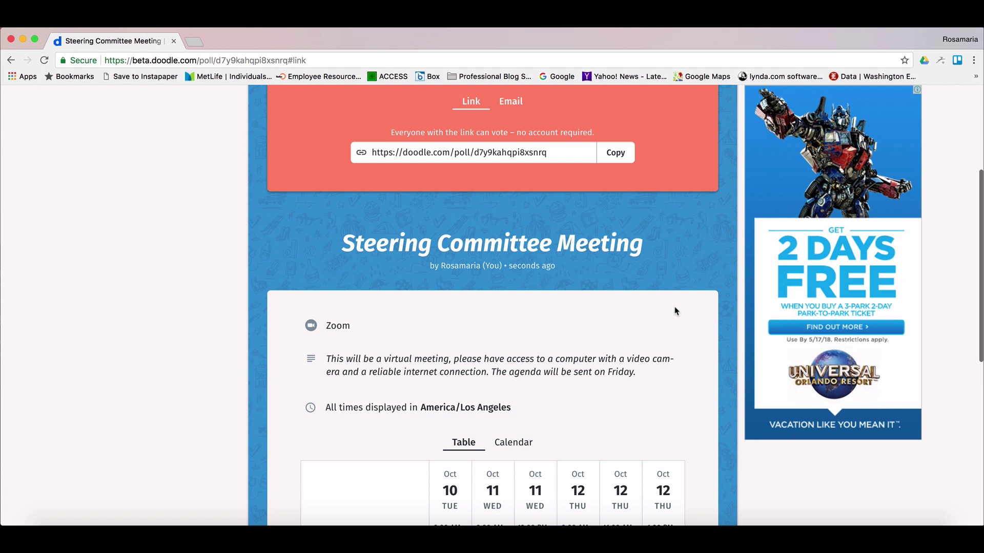
{"action": "scroll", "coordinate": [675, 289], "scroll_direction": "down", "scroll_amount": 1}
{"action": "scroll", "coordinate": [674, 273], "scroll_direction": "down", "scroll_amount": 1}
{"action": "scroll", "coordinate": [673, 262], "scroll_direction": "down", "scroll_amount": 1}
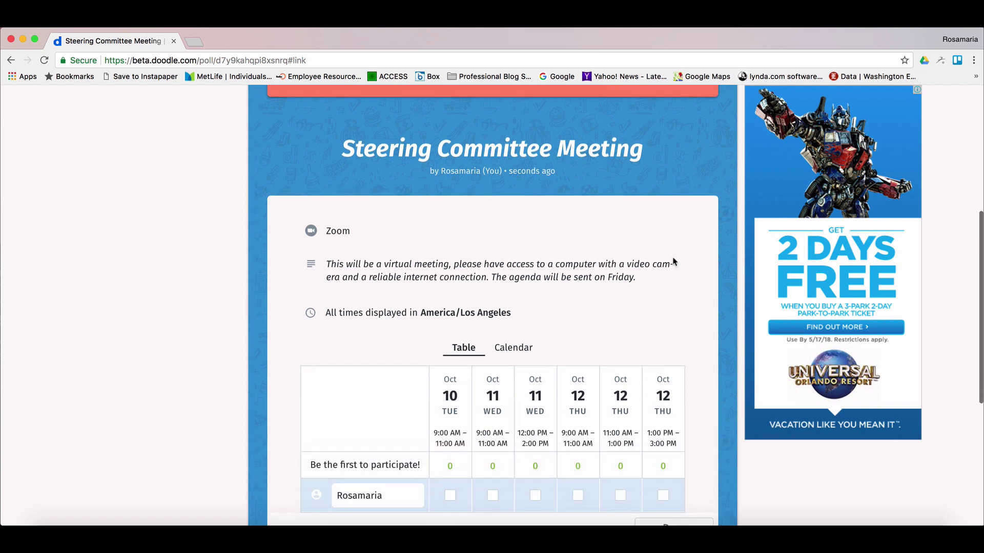
{"action": "scroll", "coordinate": [673, 262], "scroll_direction": "down", "scroll_amount": 1}
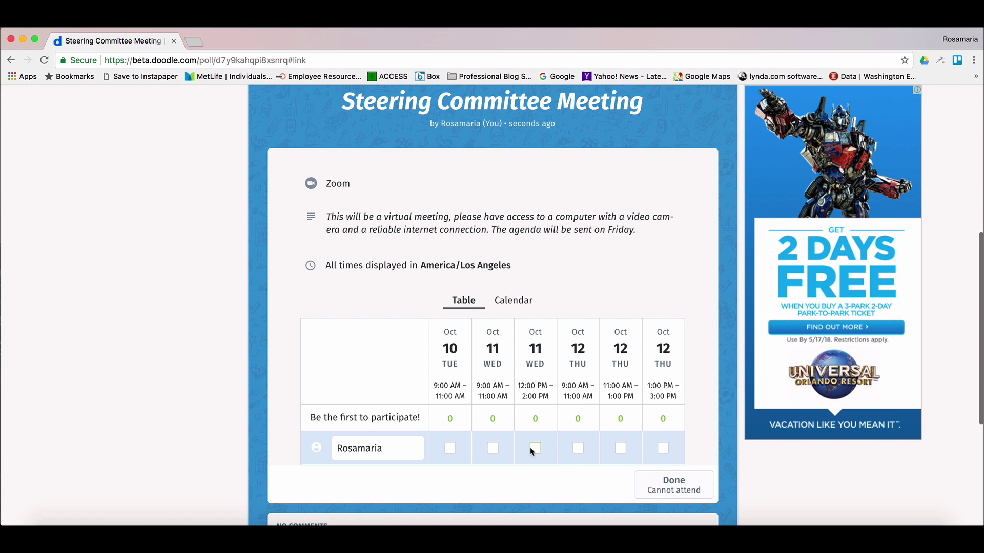
- Mark the organiser available Oct 10 9–11 AM and 'if need be' for Oct 11 9–11 AM
{"action": "left_click", "coordinate": [450, 449]}
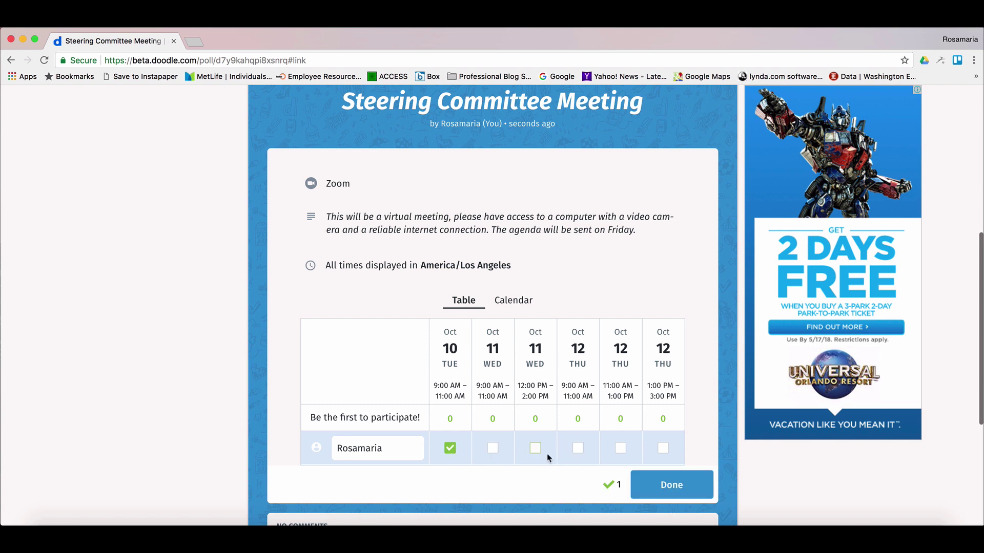
{"action": "double_click", "coordinate": [492, 450]}
- Load the pasted poll link in a new incognito window and dismiss the welcome dialog
{"action": "left_click", "coordinate": [973, 60]}
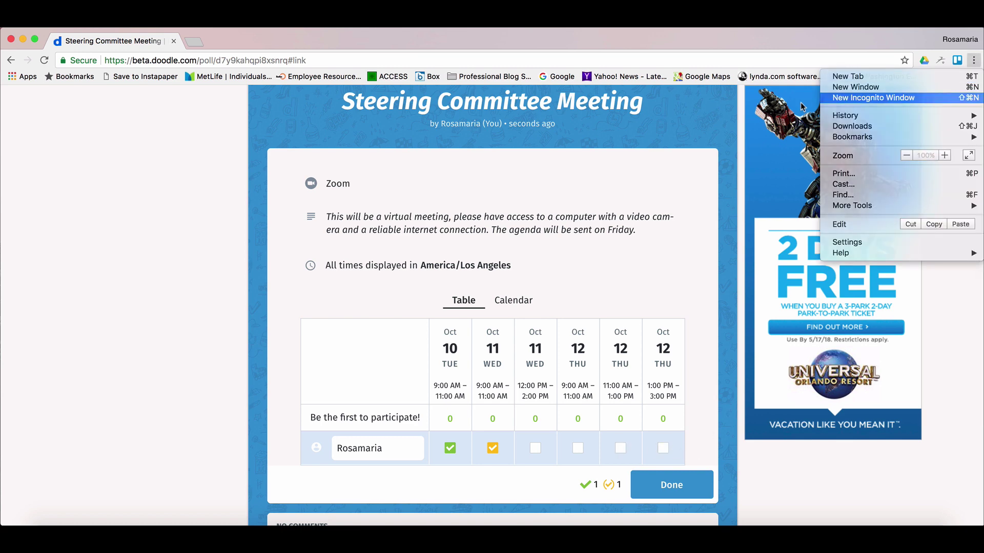
{"action": "left_click", "coordinate": [873, 98]}
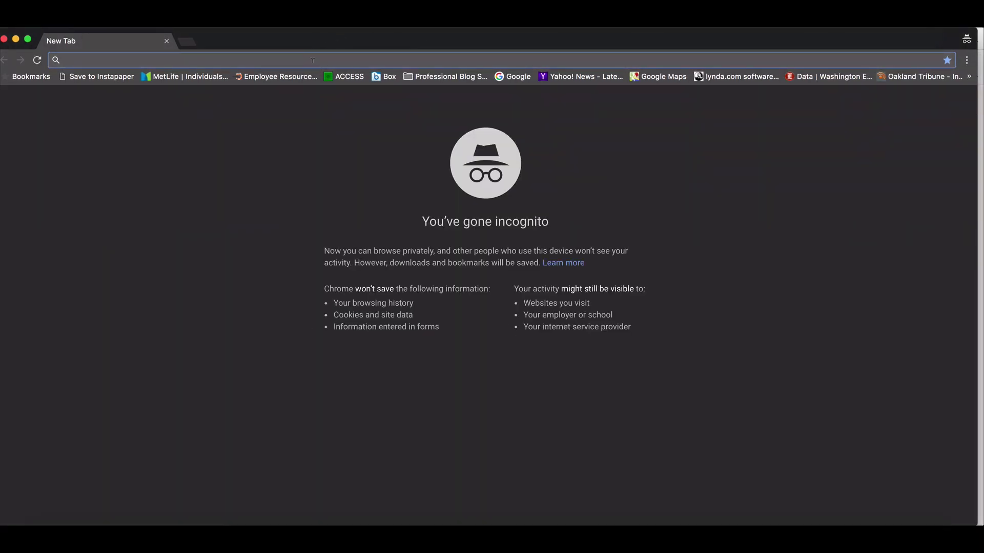
{"action": "key", "text": "cmd+v"}
{"action": "key", "text": "Return"}
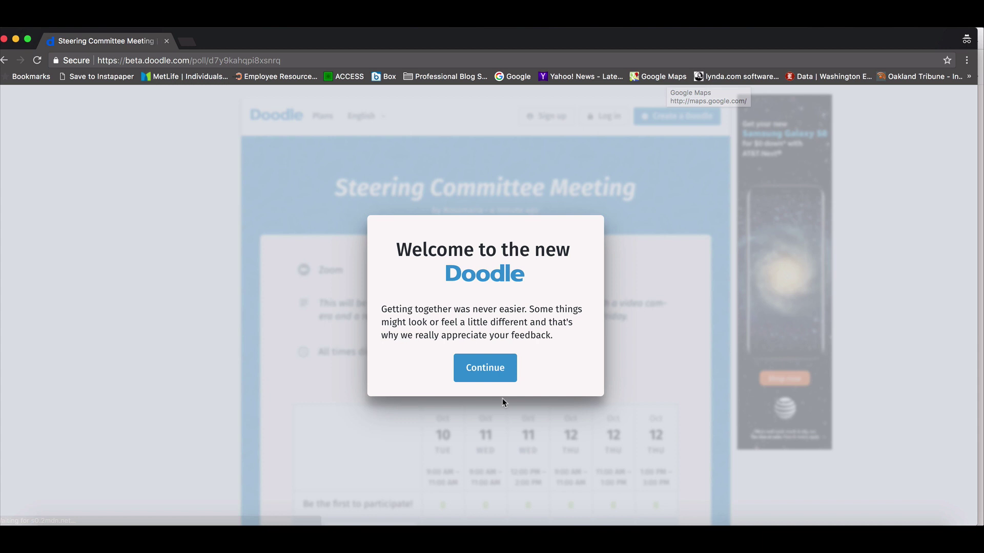
{"action": "left_click", "coordinate": [489, 375]}
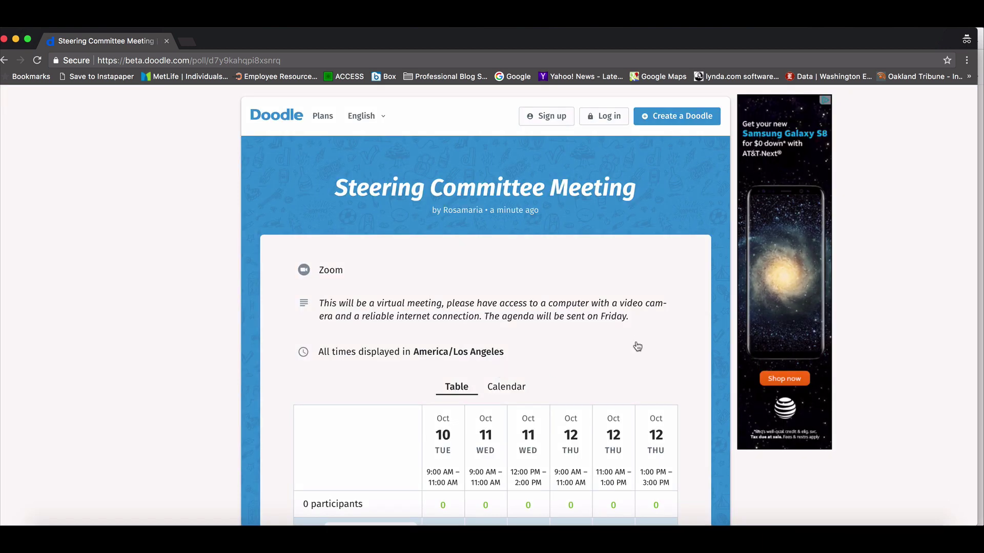
{"action": "scroll", "coordinate": [643, 345], "scroll_direction": "down", "scroll_amount": 5}
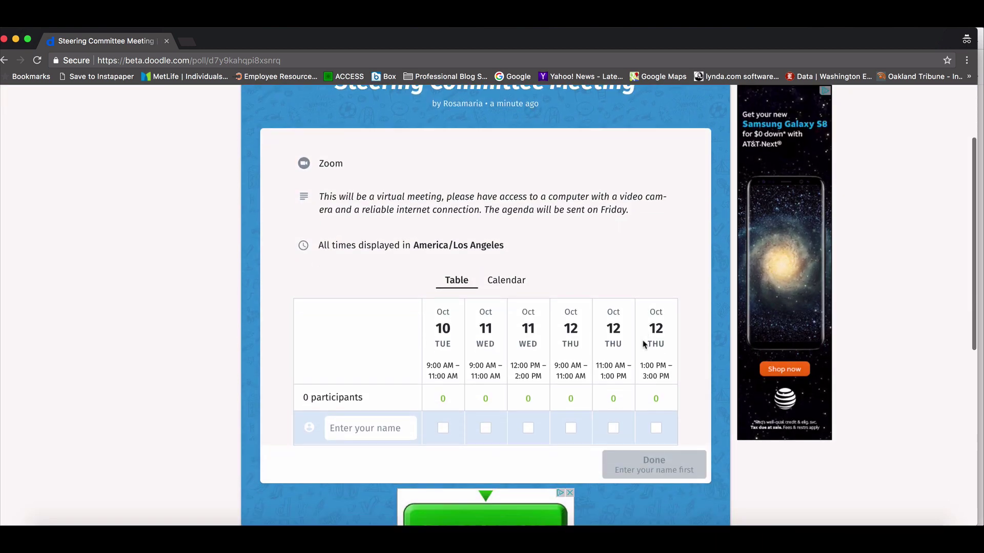
{"action": "scroll", "coordinate": [643, 345], "scroll_direction": "up", "scroll_amount": 1}
{"action": "scroll", "coordinate": [642, 338], "scroll_direction": "up", "scroll_amount": 4}
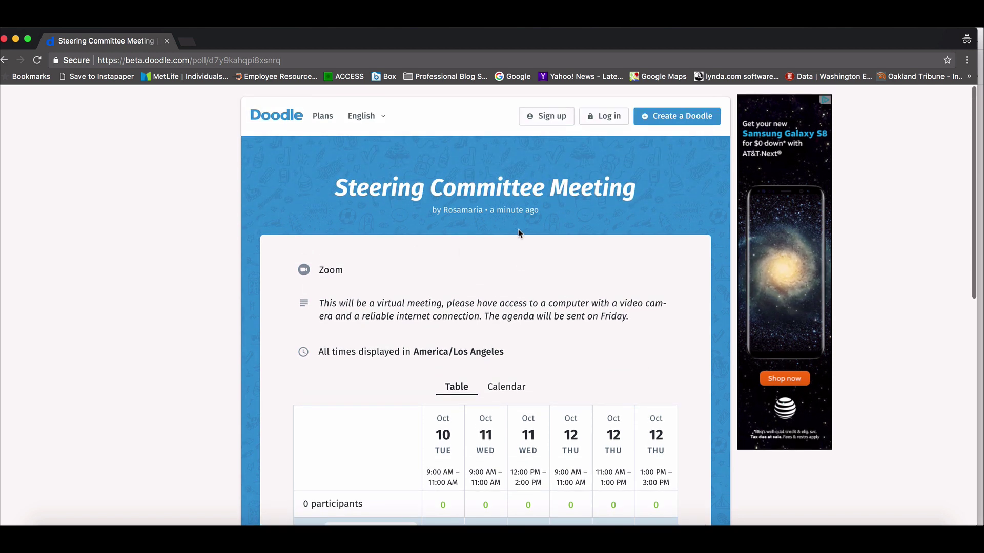
{"action": "scroll", "coordinate": [325, 279], "scroll_direction": "down", "scroll_amount": 1}
{"action": "scroll", "coordinate": [325, 252], "scroll_direction": "down", "scroll_amount": 2}
{"action": "scroll", "coordinate": [433, 207], "scroll_direction": "down", "scroll_amount": 2}
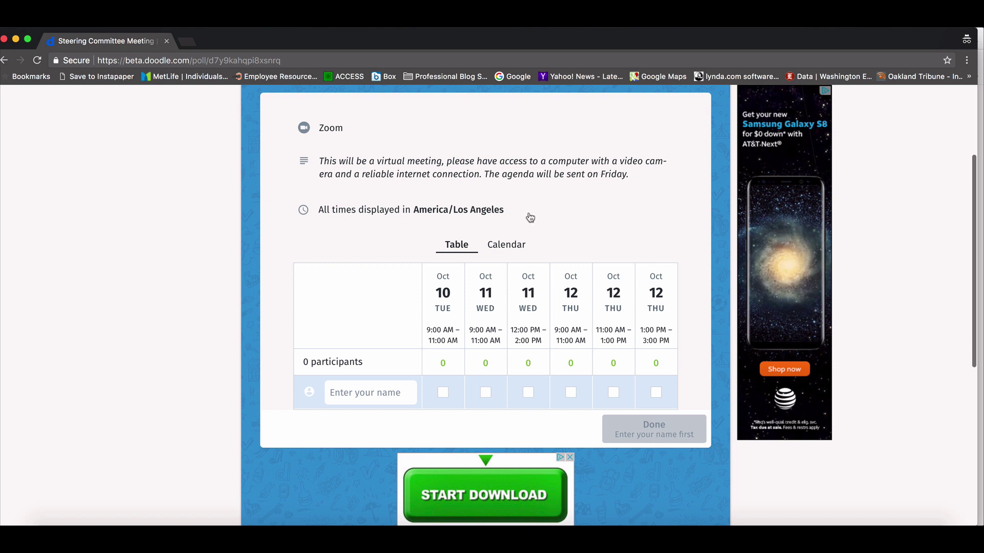
{"action": "left_click", "coordinate": [478, 215]}
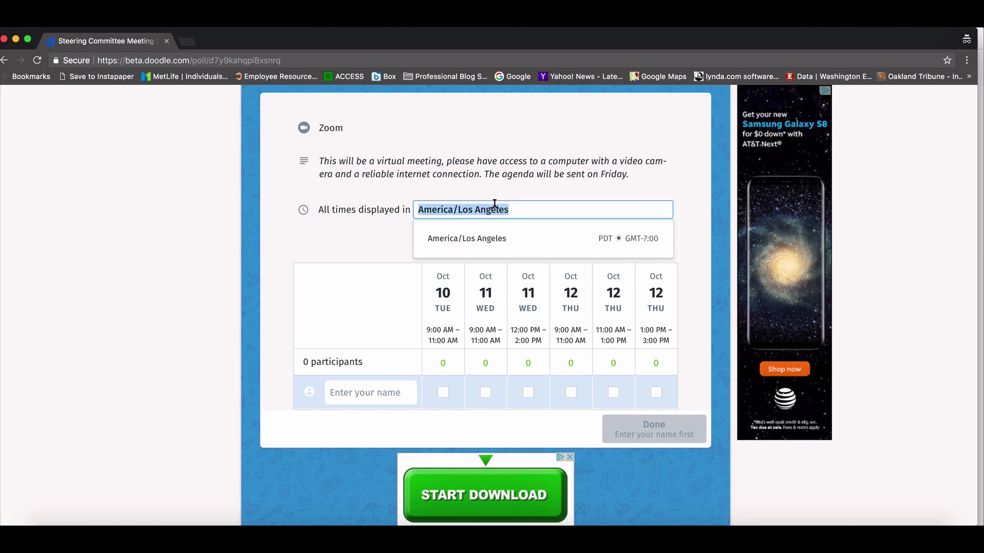
{"action": "left_click", "coordinate": [532, 204]}
{"action": "left_click_drag", "start_coordinate": [504, 208], "coordinate": [460, 205]}
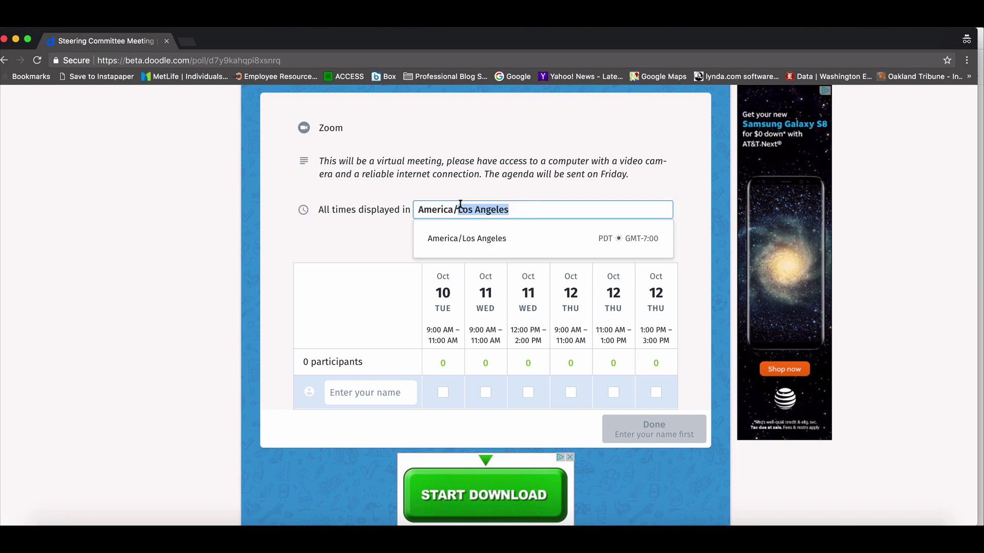
{"action": "type", "text": "New"}
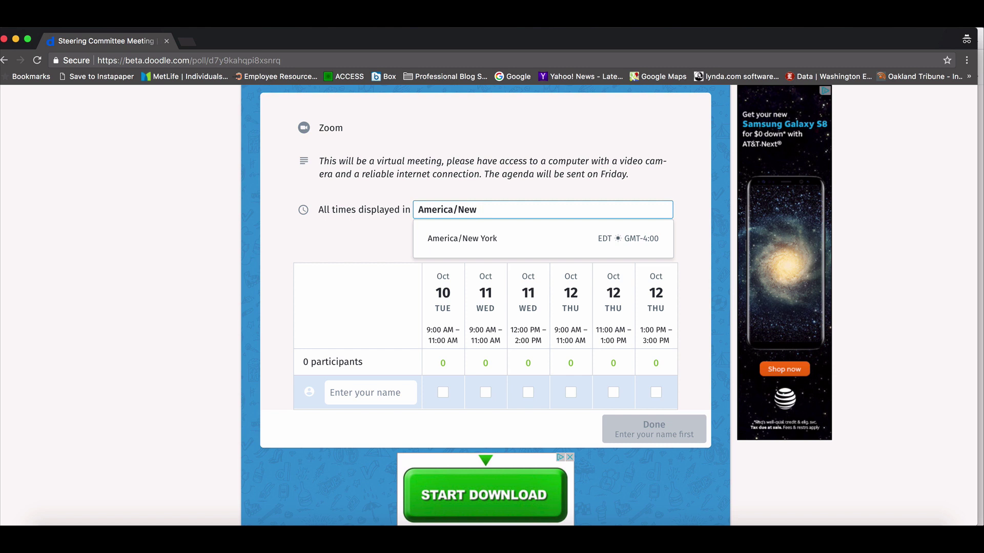
{"action": "left_click", "coordinate": [530, 241]}
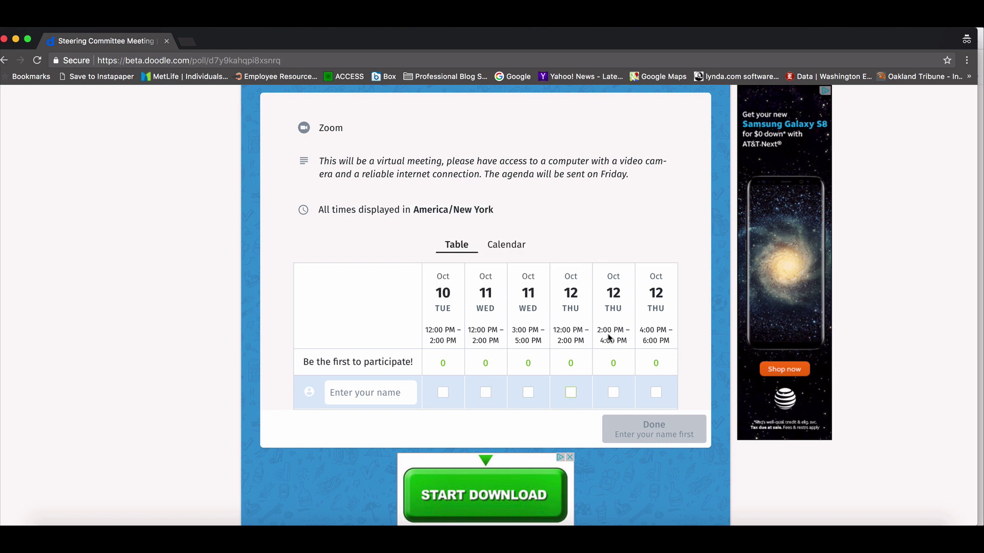
{"action": "left_click", "coordinate": [479, 216]}
{"action": "left_click", "coordinate": [520, 206]}
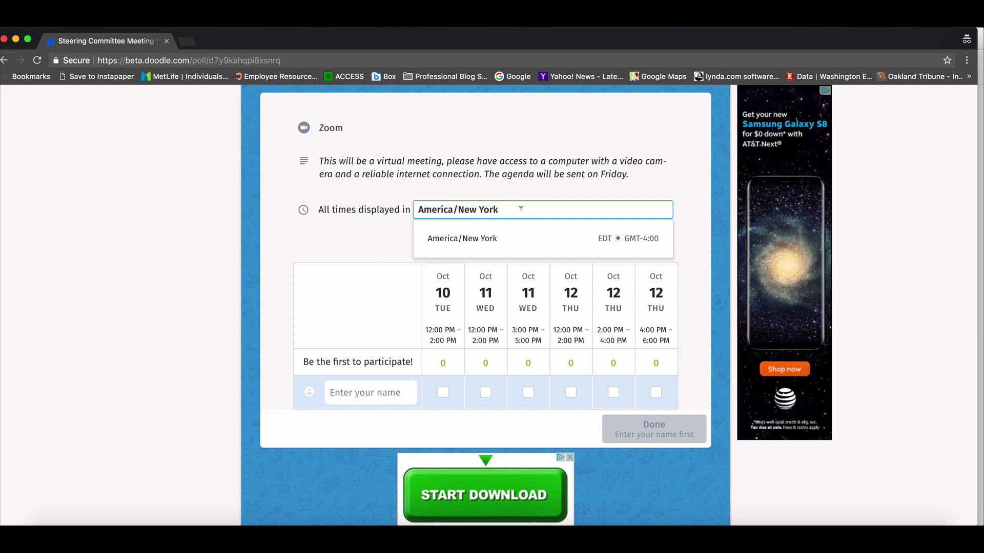
{"action": "left_click_drag", "start_coordinate": [521, 209], "coordinate": [464, 209]}
{"action": "type", "text": "Los"}
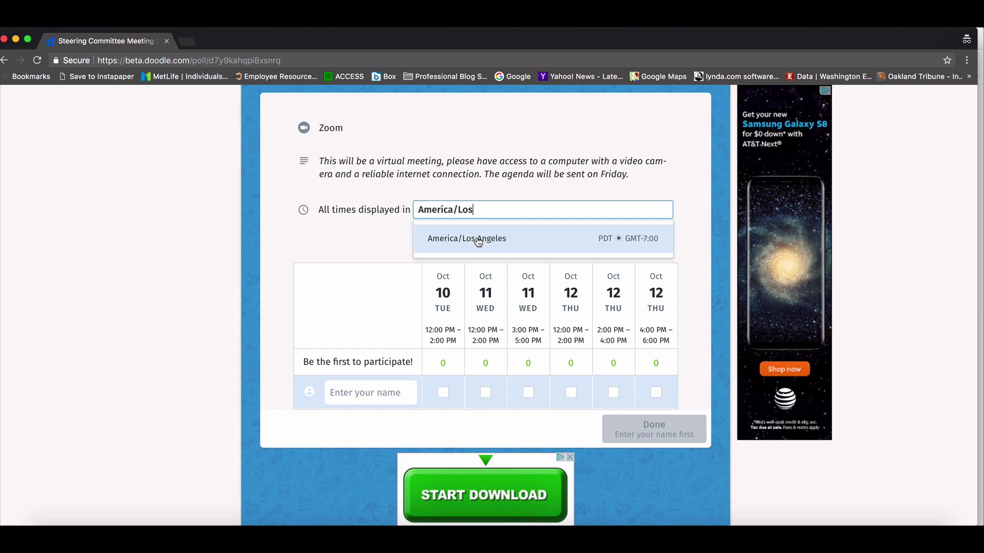
{"action": "left_click", "coordinate": [484, 238]}
{"action": "left_click", "coordinate": [573, 217]}
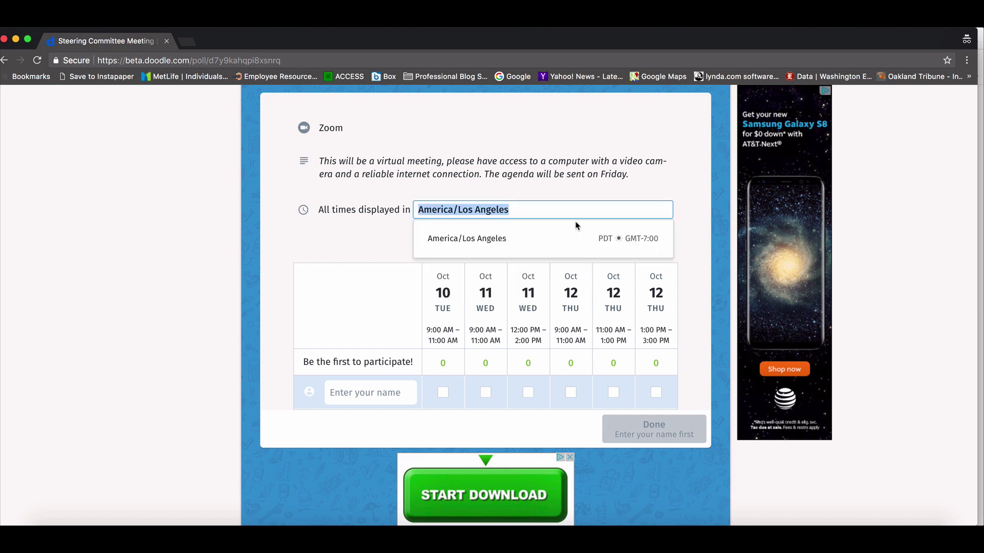
{"action": "left_click", "coordinate": [565, 197]}
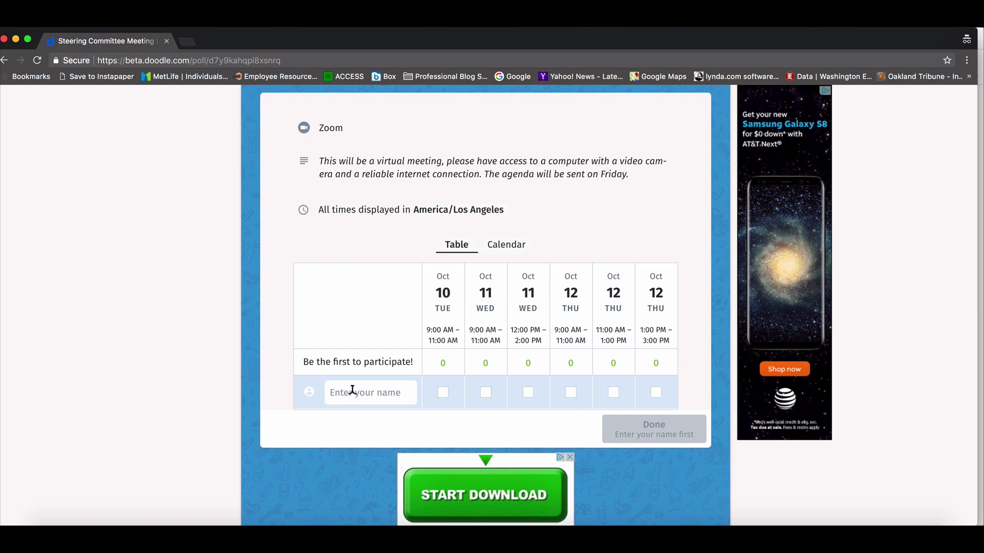
{"action": "type", "text": "Maria"}
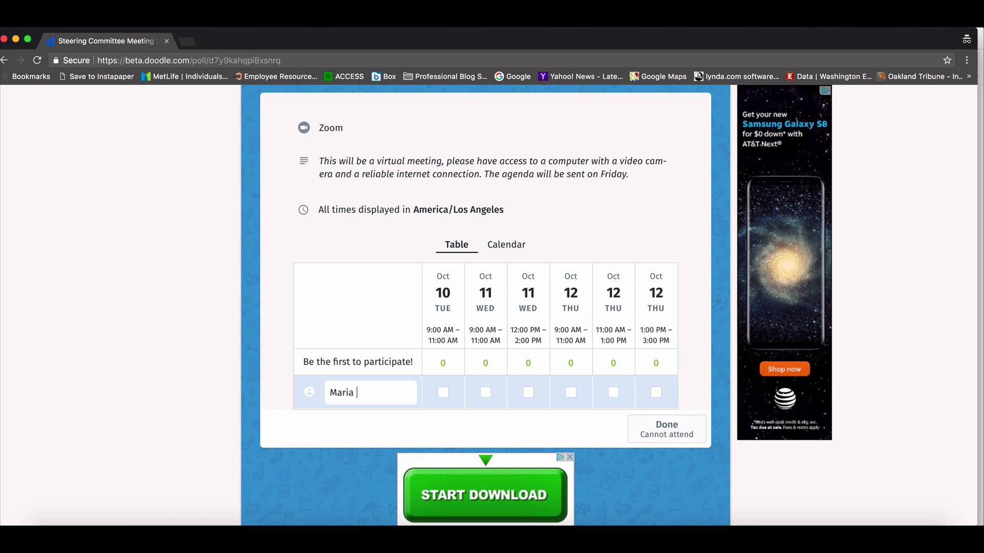
- Mark both Oct 11 slots available and Oct 12 11 AM–1 PM if-need-be, then submit
{"action": "left_click", "coordinate": [484, 390]}
{"action": "left_click", "coordinate": [529, 394]}
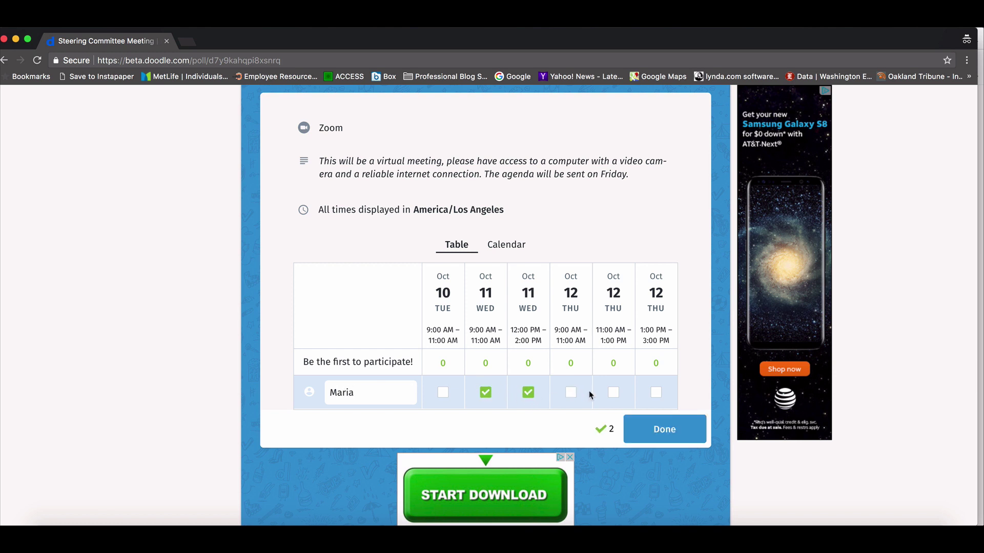
{"action": "left_click", "coordinate": [613, 394]}
{"action": "left_click", "coordinate": [664, 427]}
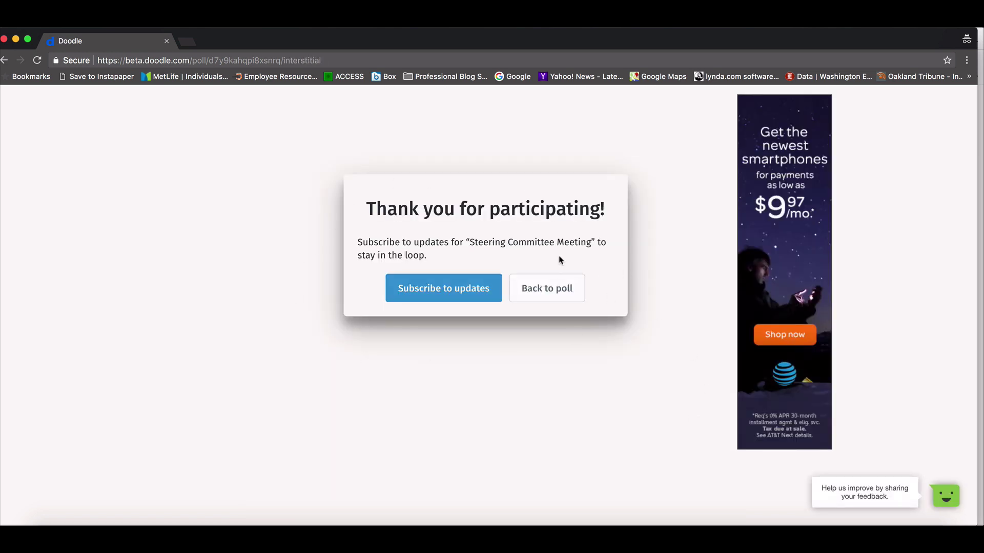
- Subscribe to poll updates and close the incognito window
{"action": "left_click", "coordinate": [408, 285]}
{"action": "left_click", "coordinate": [4, 39]}
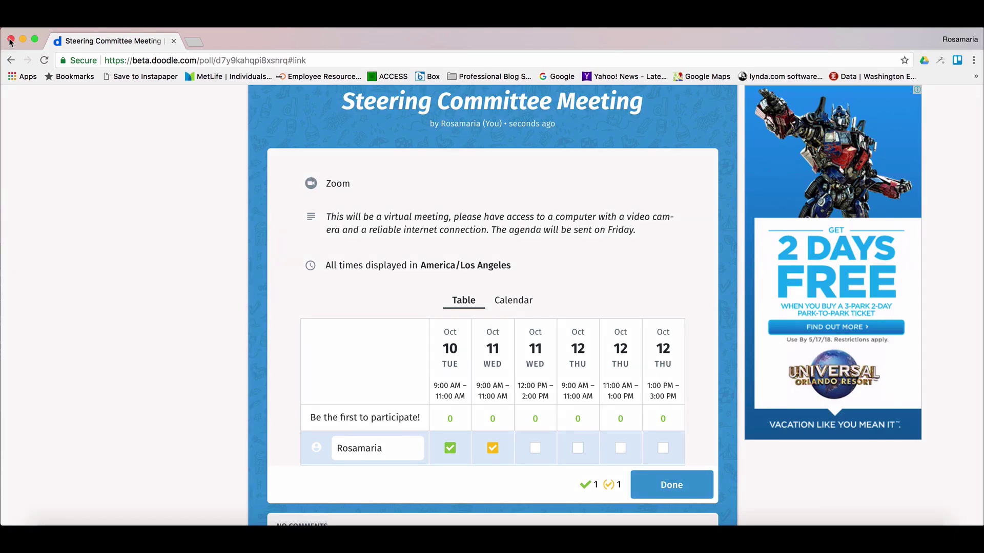
- Reload the poll, vote Yes for both Oct 11 slots and if-need-be for Oct 12 9–11 AM, and submit
{"action": "left_click", "coordinate": [44, 60]}
{"action": "left_click", "coordinate": [571, 204]}
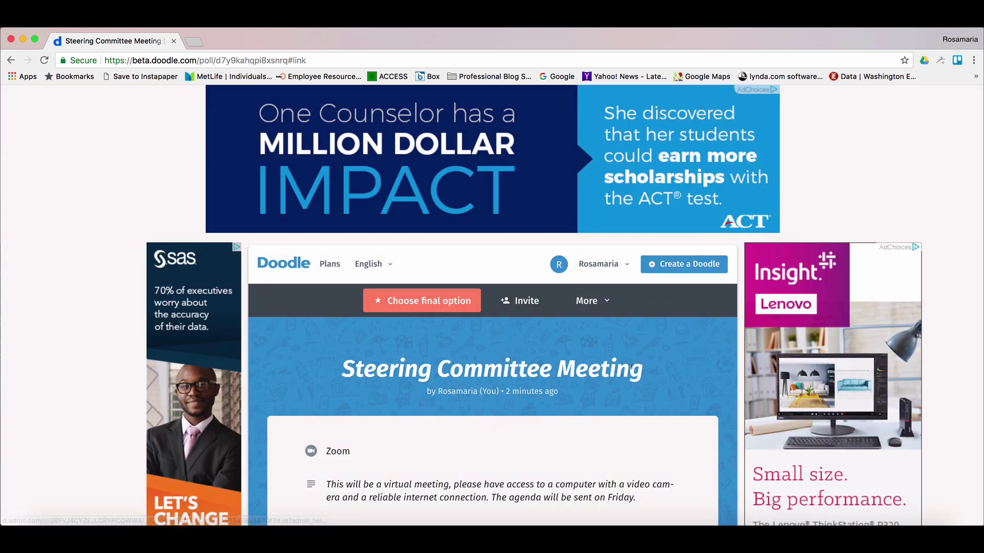
{"action": "scroll", "coordinate": [627, 362], "scroll_direction": "down", "scroll_amount": 1}
{"action": "scroll", "coordinate": [626, 363], "scroll_direction": "down", "scroll_amount": 2}
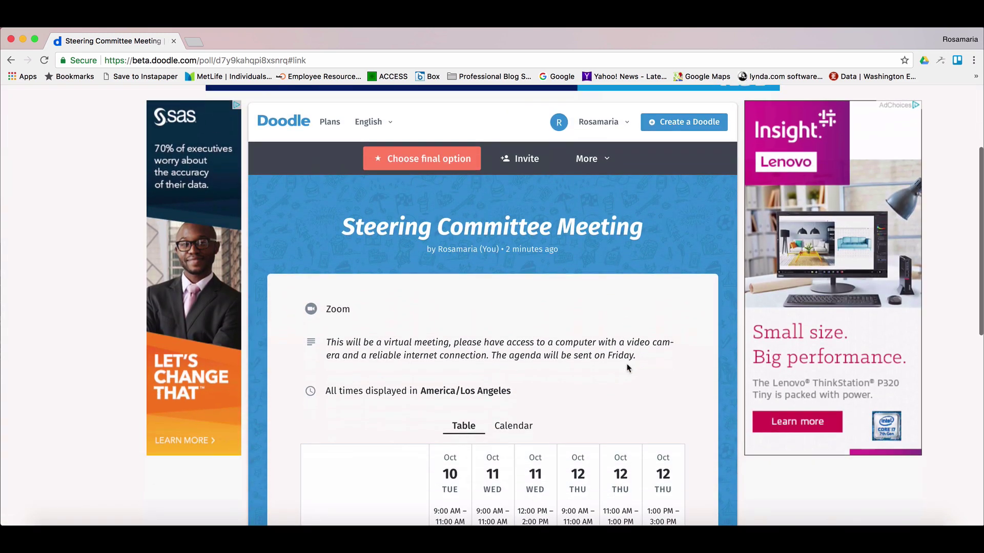
{"action": "scroll", "coordinate": [627, 363], "scroll_direction": "down", "scroll_amount": 2}
{"action": "scroll", "coordinate": [626, 369], "scroll_direction": "down", "scroll_amount": 1}
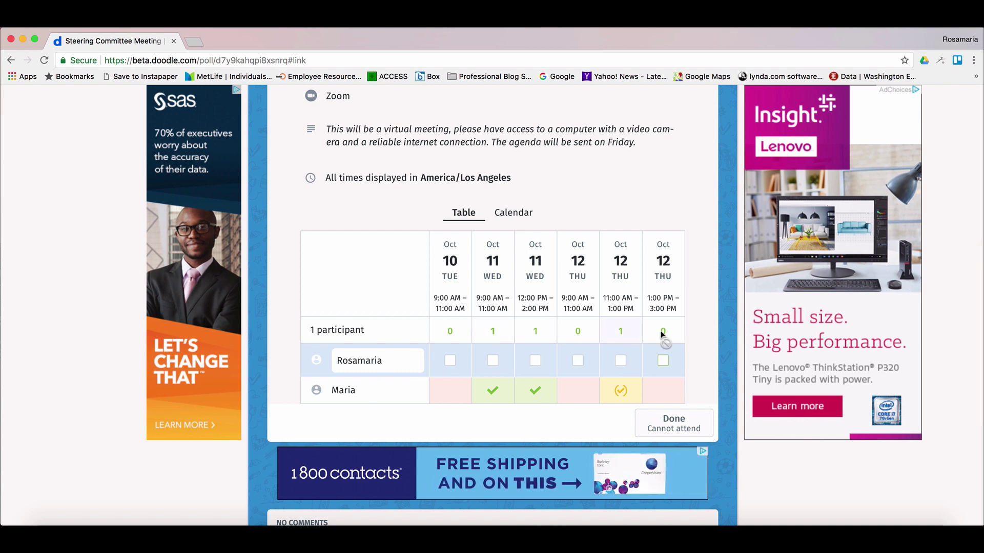
{"action": "left_click", "coordinate": [493, 360]}
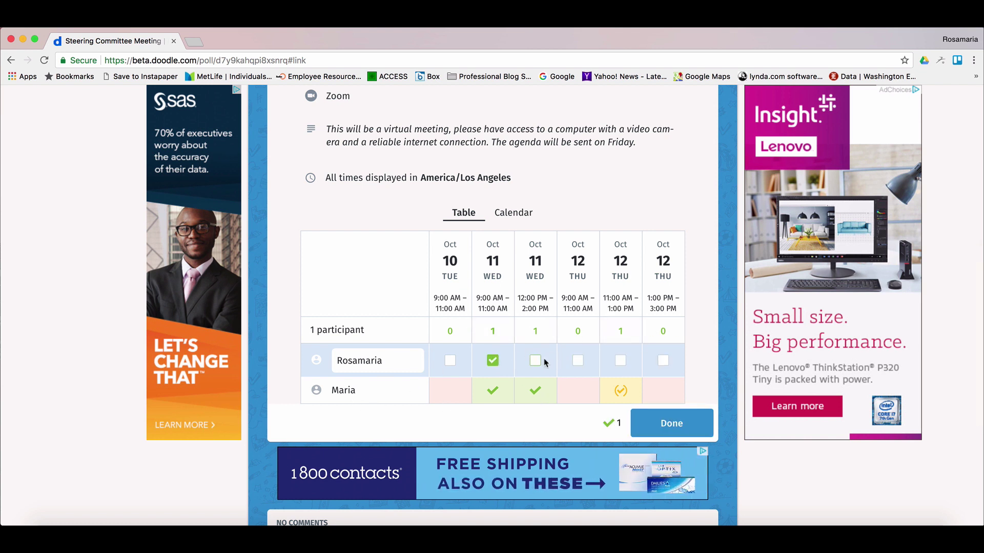
{"action": "left_click", "coordinate": [535, 360]}
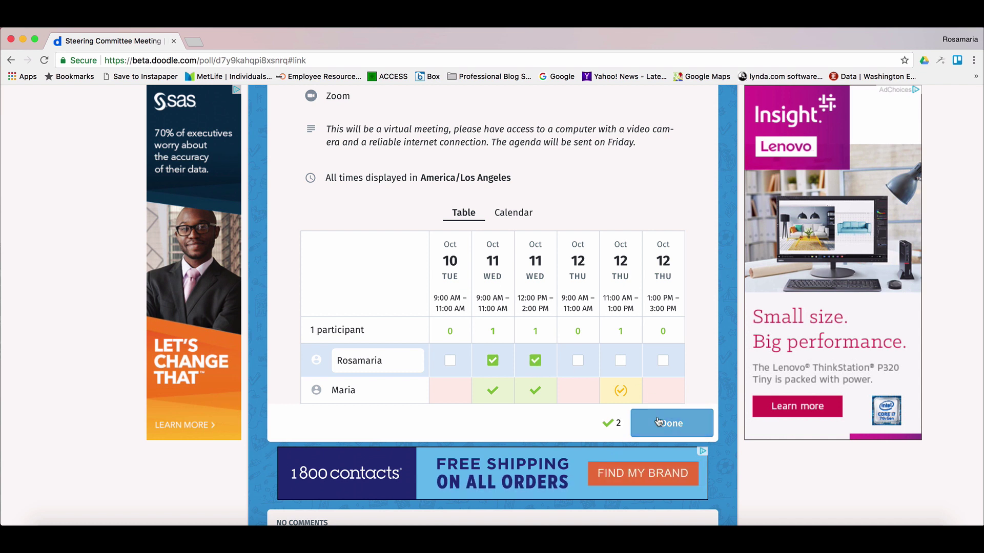
{"action": "double_click", "coordinate": [577, 361]}
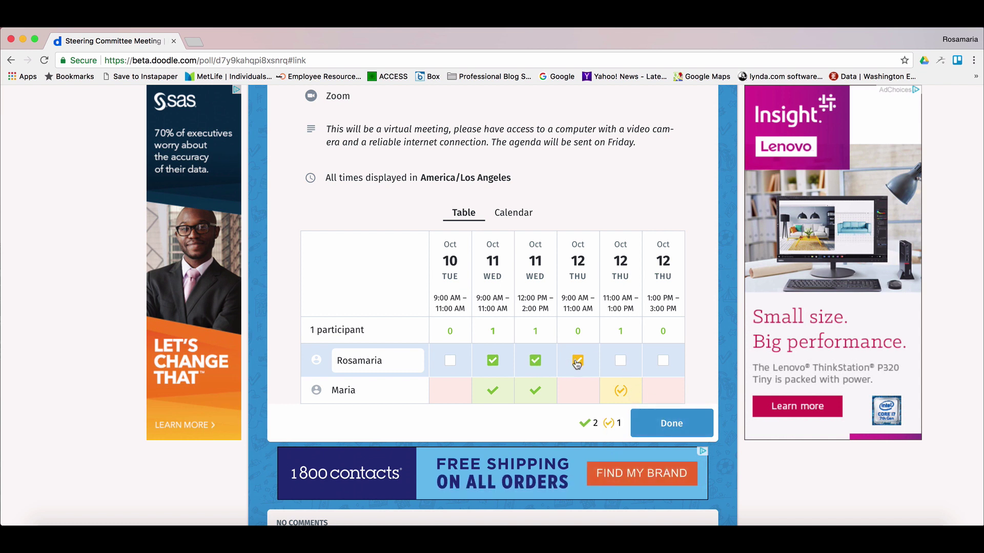
{"action": "left_click", "coordinate": [651, 423]}
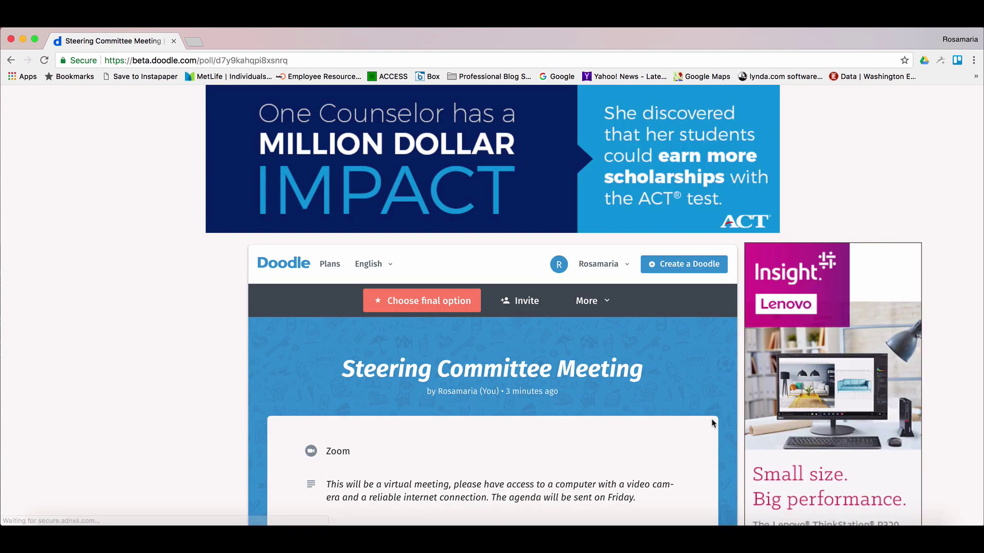
{"action": "scroll", "coordinate": [715, 423], "scroll_direction": "down", "scroll_amount": 3}
{"action": "scroll", "coordinate": [712, 424], "scroll_direction": "down", "scroll_amount": 3}
{"action": "scroll", "coordinate": [712, 424], "scroll_direction": "down", "scroll_amount": 1}
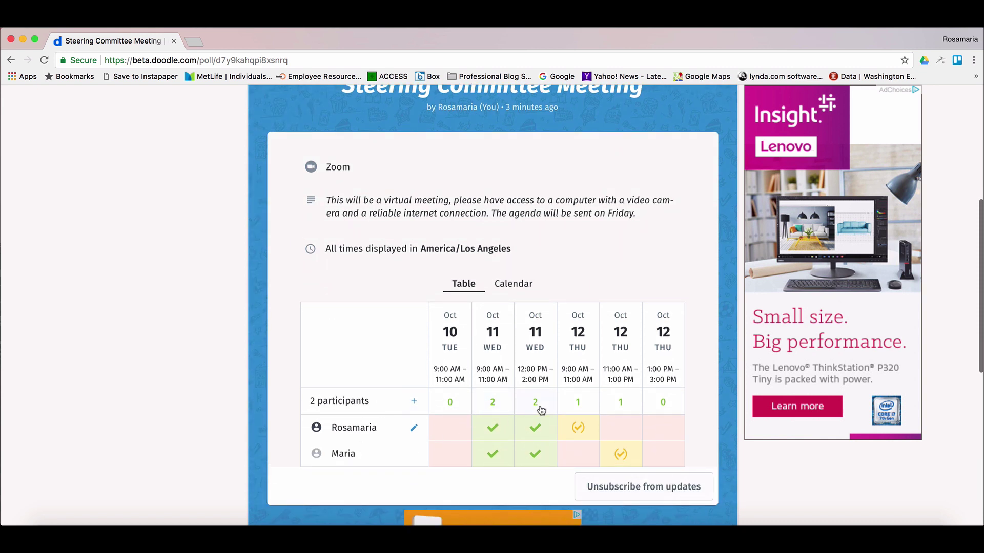
{"action": "scroll", "coordinate": [542, 411], "scroll_direction": "down", "scroll_amount": 1}
{"action": "scroll", "coordinate": [542, 411], "scroll_direction": "down", "scroll_amount": 3}
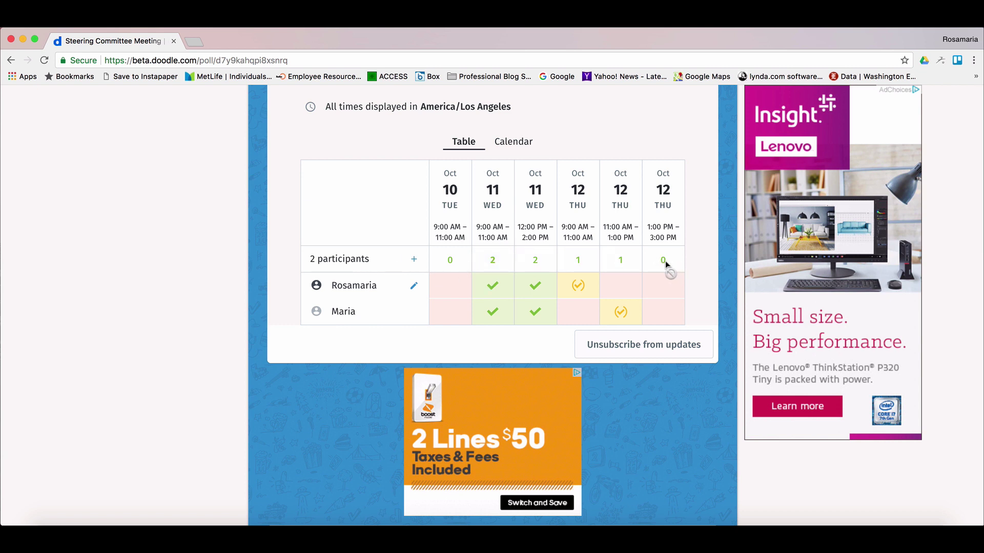
{"action": "scroll", "coordinate": [665, 261], "scroll_direction": "up", "scroll_amount": 1}
{"action": "scroll", "coordinate": [666, 266], "scroll_direction": "up", "scroll_amount": 4}
{"action": "scroll", "coordinate": [665, 261], "scroll_direction": "up", "scroll_amount": 3}
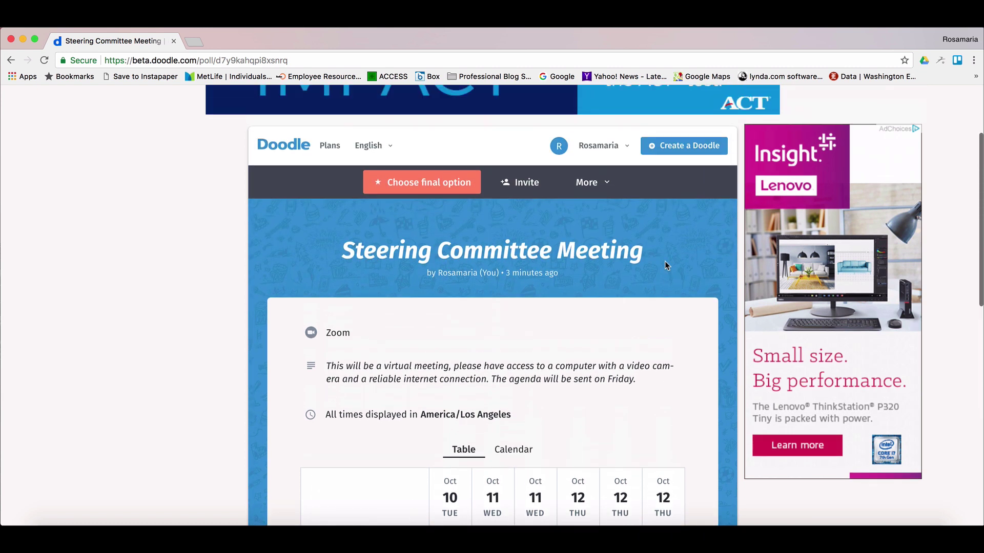
{"action": "scroll", "coordinate": [664, 261], "scroll_direction": "up", "scroll_amount": 1}
- Choose Oct 11, 9–11 AM as the final option and go to the dashboard
{"action": "left_click", "coordinate": [461, 229]}
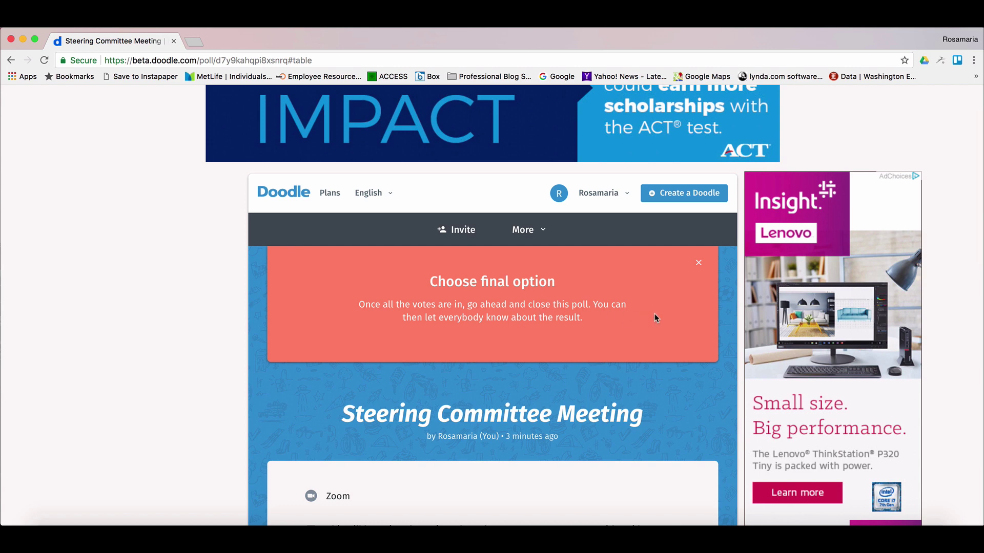
{"action": "scroll", "coordinate": [654, 314], "scroll_direction": "down", "scroll_amount": 5}
{"action": "scroll", "coordinate": [502, 408], "scroll_direction": "down", "scroll_amount": 2}
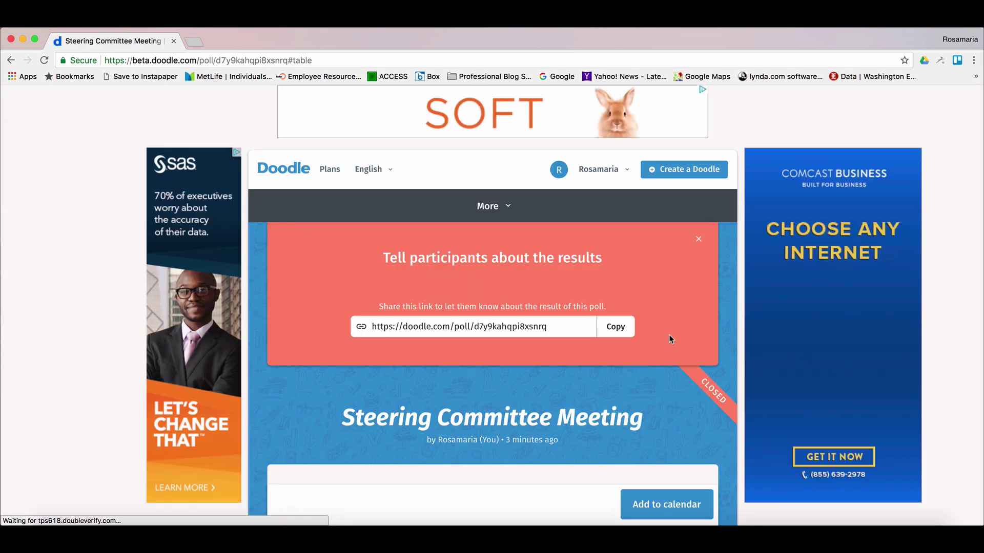
{"action": "scroll", "coordinate": [669, 336], "scroll_direction": "down", "scroll_amount": 3}
{"action": "scroll", "coordinate": [669, 339], "scroll_direction": "down", "scroll_amount": 5}
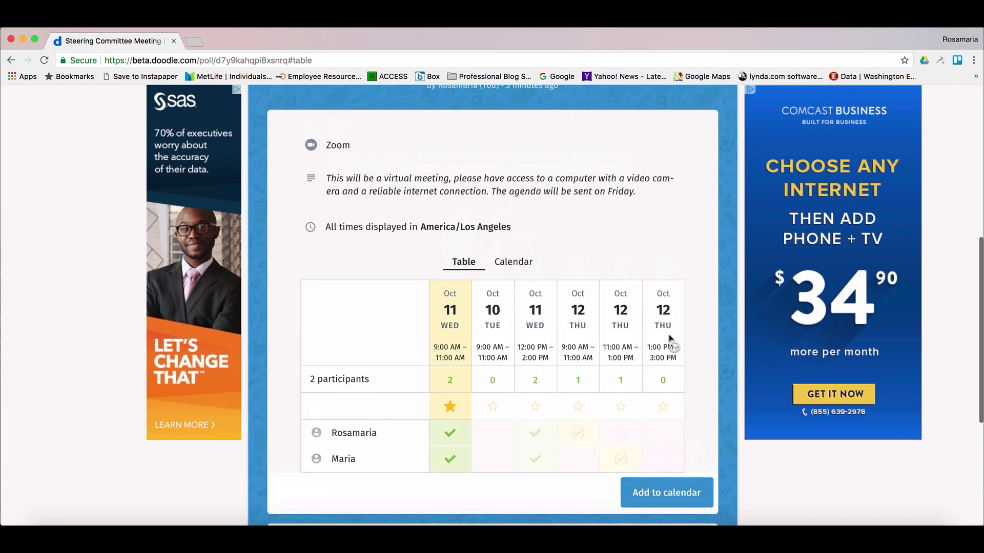
{"action": "scroll", "coordinate": [669, 334], "scroll_direction": "up", "scroll_amount": 3}
{"action": "scroll", "coordinate": [669, 336], "scroll_direction": "down", "scroll_amount": 2}
{"action": "scroll", "coordinate": [670, 339], "scroll_direction": "down", "scroll_amount": 1}
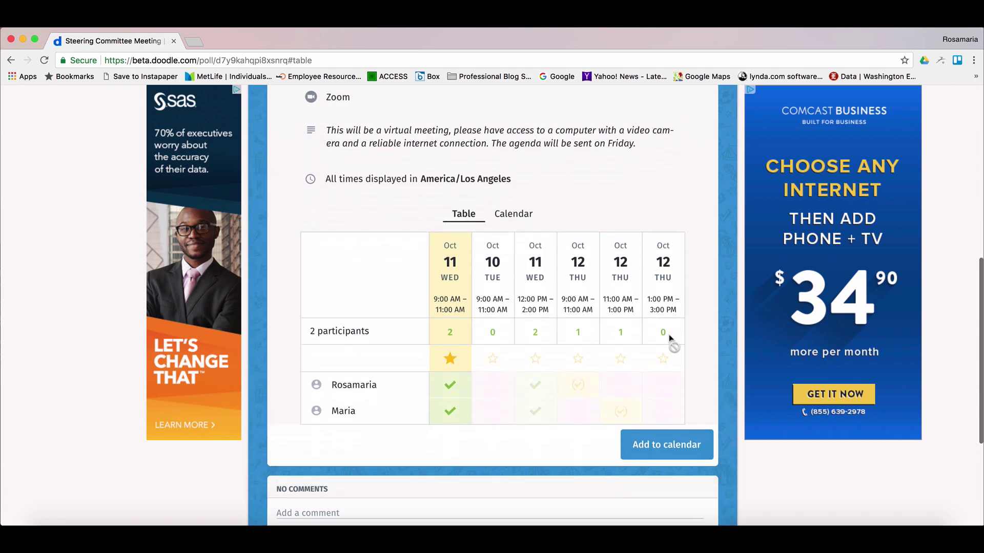
{"action": "scroll", "coordinate": [670, 340], "scroll_direction": "up", "scroll_amount": 1}
{"action": "scroll", "coordinate": [669, 338], "scroll_direction": "up", "scroll_amount": 3}
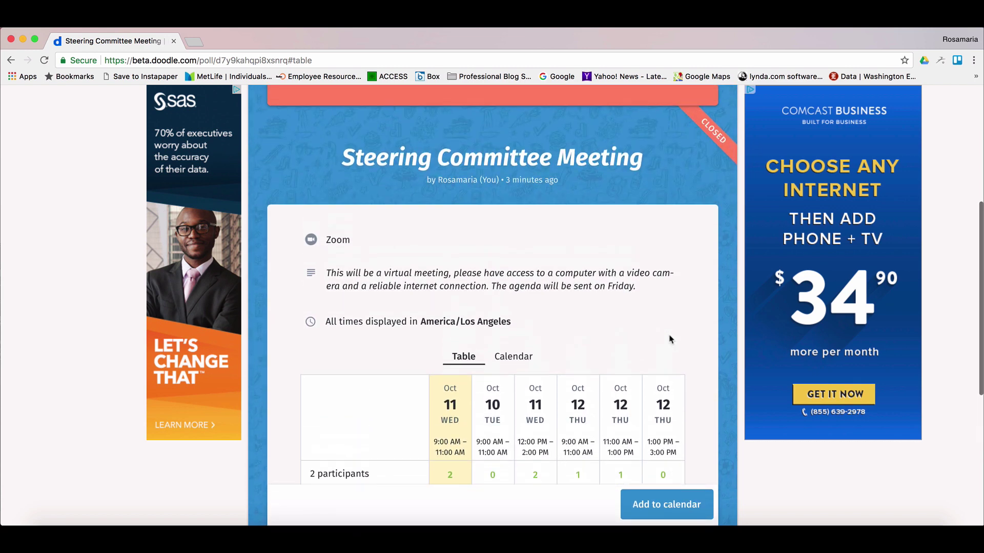
{"action": "scroll", "coordinate": [670, 339], "scroll_direction": "up", "scroll_amount": 3}
{"action": "scroll", "coordinate": [669, 339], "scroll_direction": "up", "scroll_amount": 3}
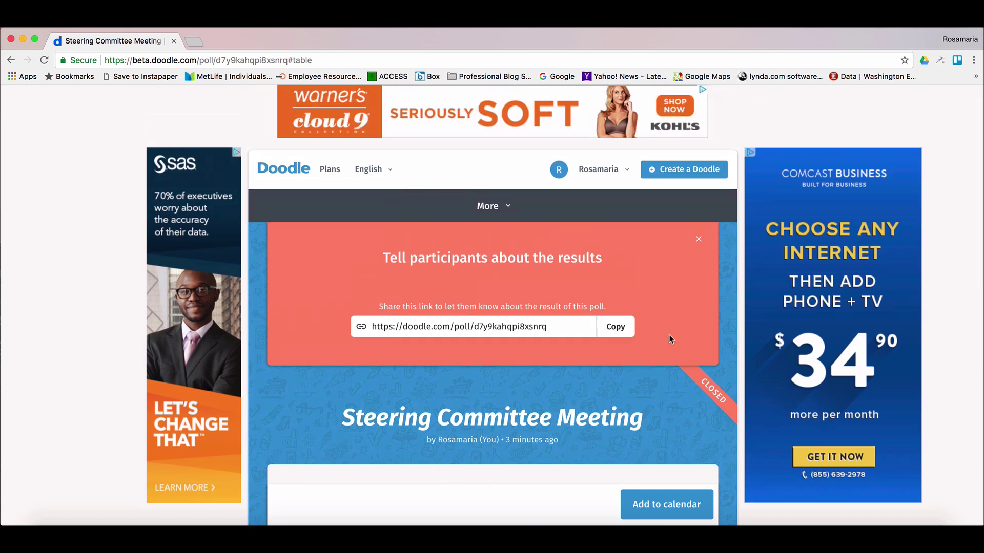
{"action": "left_click", "coordinate": [561, 222]}
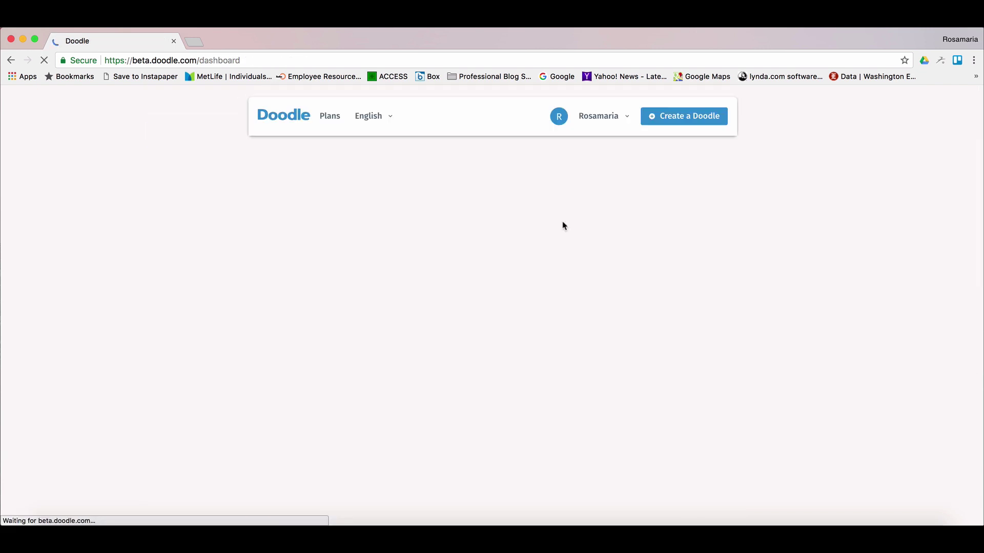
{"action": "scroll", "coordinate": [562, 224], "scroll_direction": "down", "scroll_amount": 1}
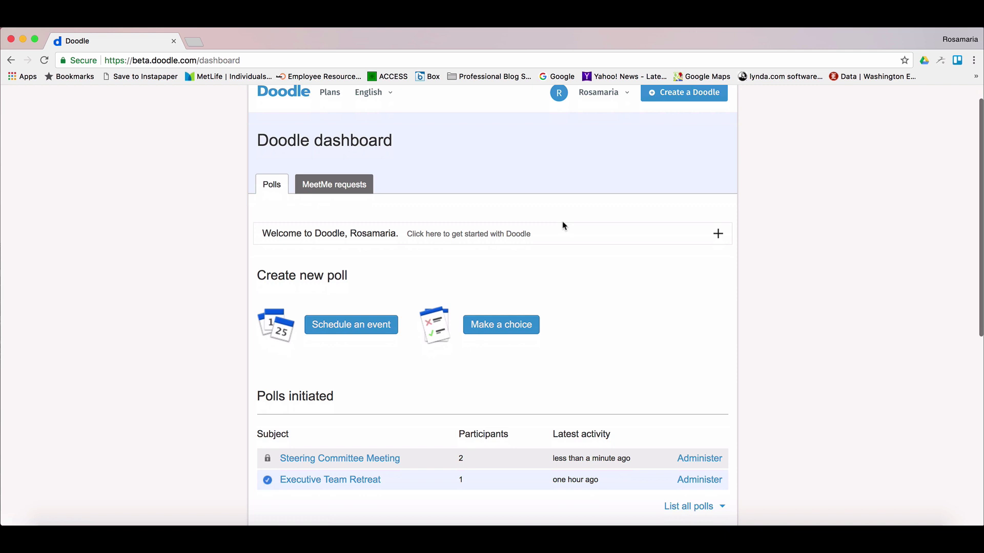
{"action": "scroll", "coordinate": [562, 225], "scroll_direction": "down", "scroll_amount": 3}
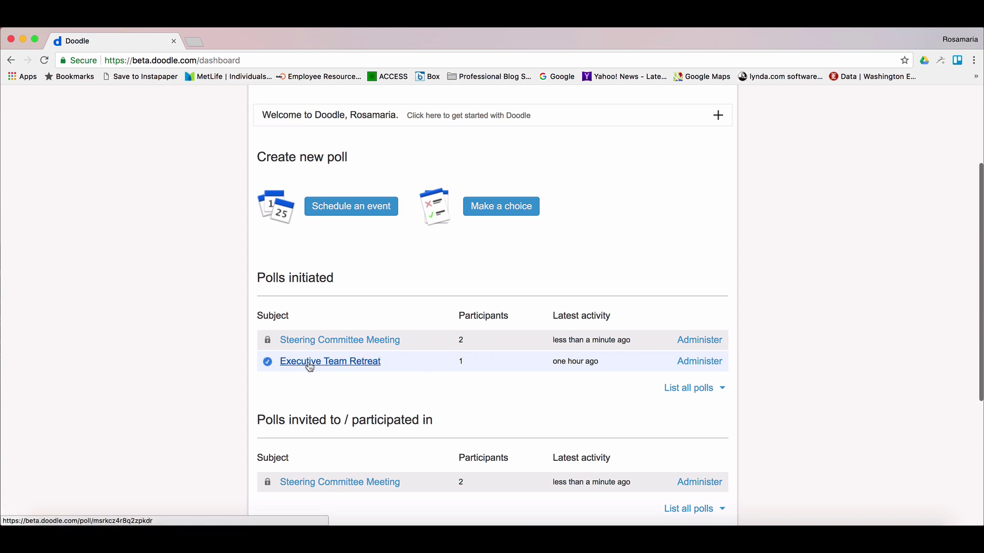
{"action": "scroll", "coordinate": [310, 366], "scroll_direction": "down", "scroll_amount": 1}
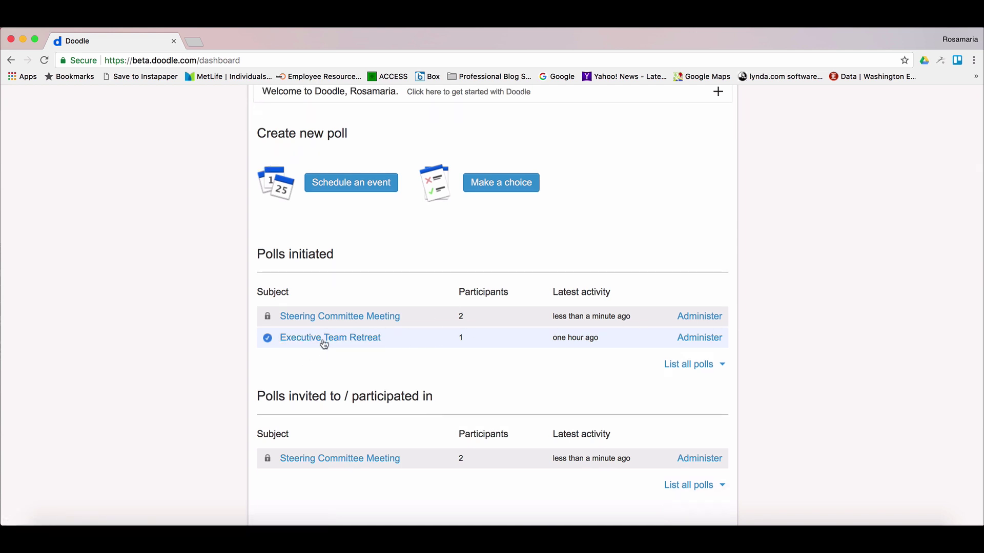
{"action": "scroll", "coordinate": [326, 423], "scroll_direction": "down", "scroll_amount": 1}
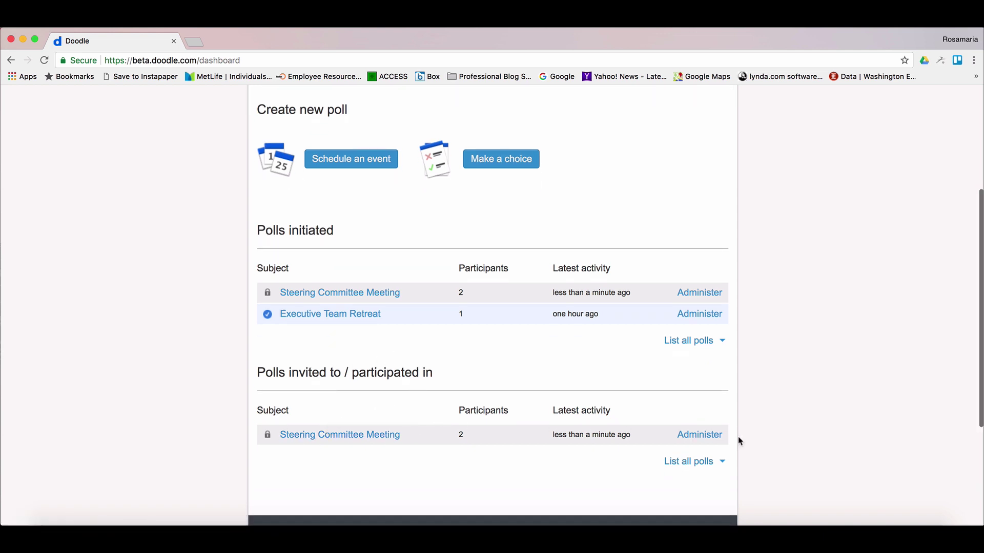
{"action": "scroll", "coordinate": [739, 440], "scroll_direction": "down", "scroll_amount": 2}
{"action": "scroll", "coordinate": [738, 440], "scroll_direction": "up", "scroll_amount": 2}
{"action": "scroll", "coordinate": [738, 440], "scroll_direction": "up", "scroll_amount": 2}
{"action": "scroll", "coordinate": [739, 440], "scroll_direction": "up", "scroll_amount": 5}
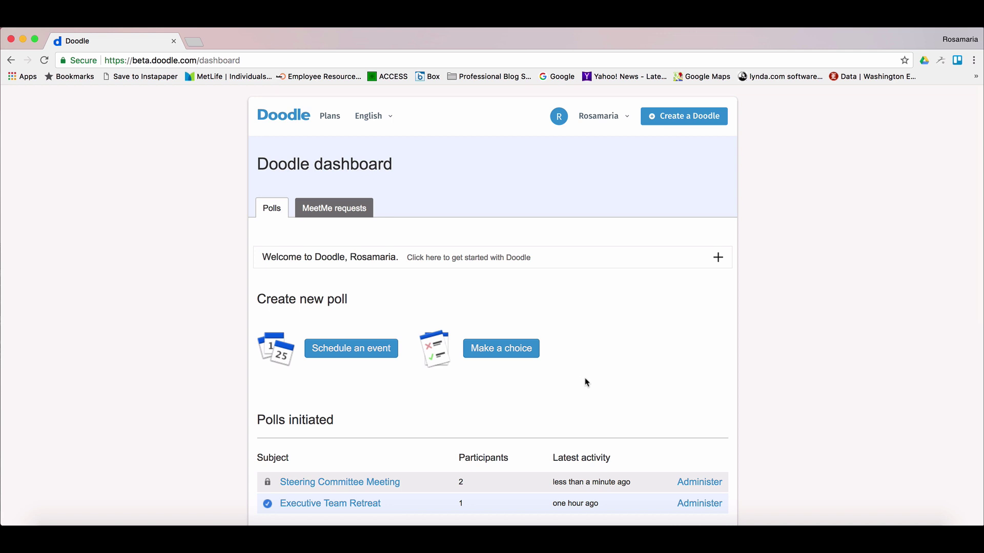
{"action": "scroll", "coordinate": [592, 381], "scroll_direction": "up", "scroll_amount": 1}
{"action": "scroll", "coordinate": [602, 383], "scroll_direction": "down", "scroll_amount": 1}
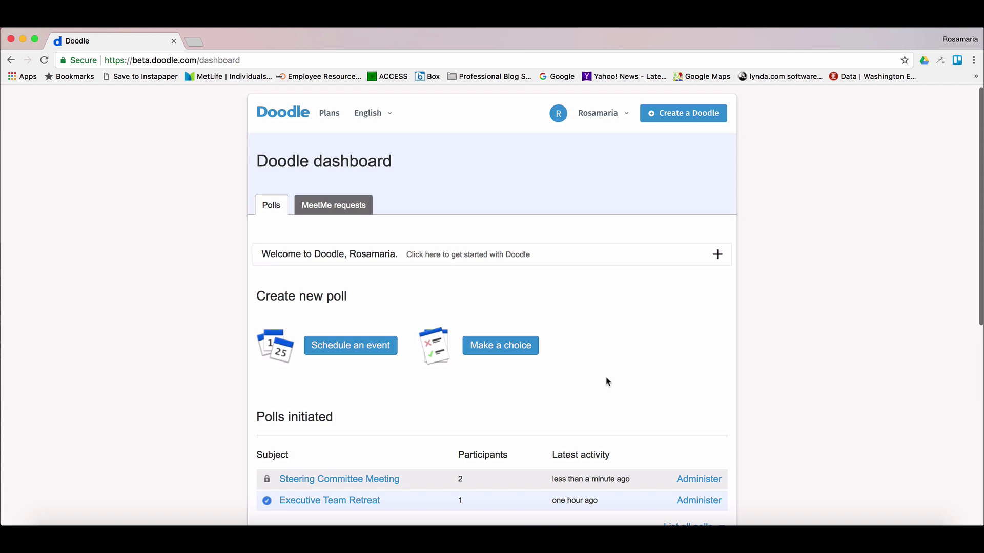
{"action": "scroll", "coordinate": [606, 382], "scroll_direction": "down", "scroll_amount": 1}
{"action": "scroll", "coordinate": [606, 382], "scroll_direction": "down", "scroll_amount": 2}
{"action": "scroll", "coordinate": [605, 382], "scroll_direction": "down", "scroll_amount": 2}
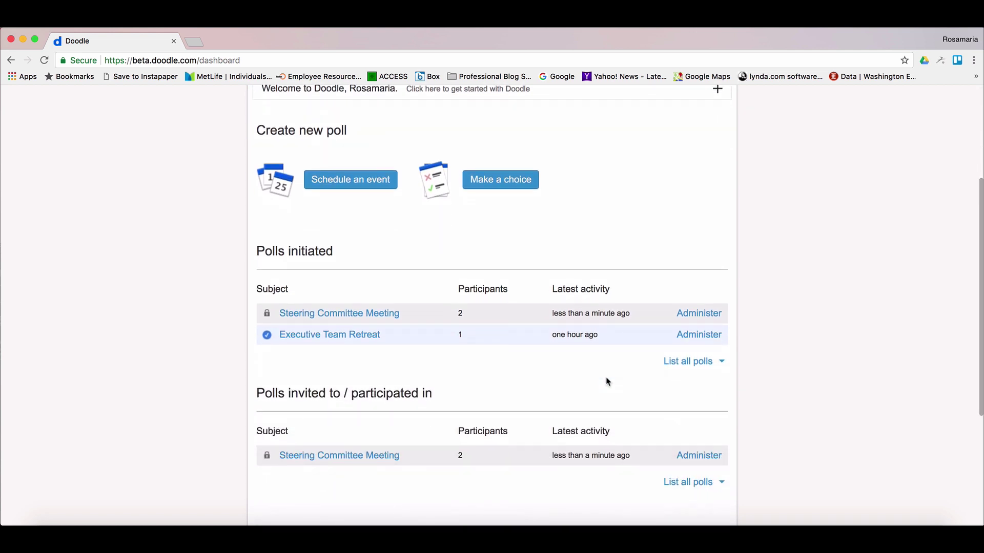
{"action": "scroll", "coordinate": [606, 383], "scroll_direction": "up", "scroll_amount": 1}
{"action": "scroll", "coordinate": [606, 383], "scroll_direction": "up", "scroll_amount": 1}
{"action": "scroll", "coordinate": [606, 382], "scroll_direction": "up", "scroll_amount": 2}
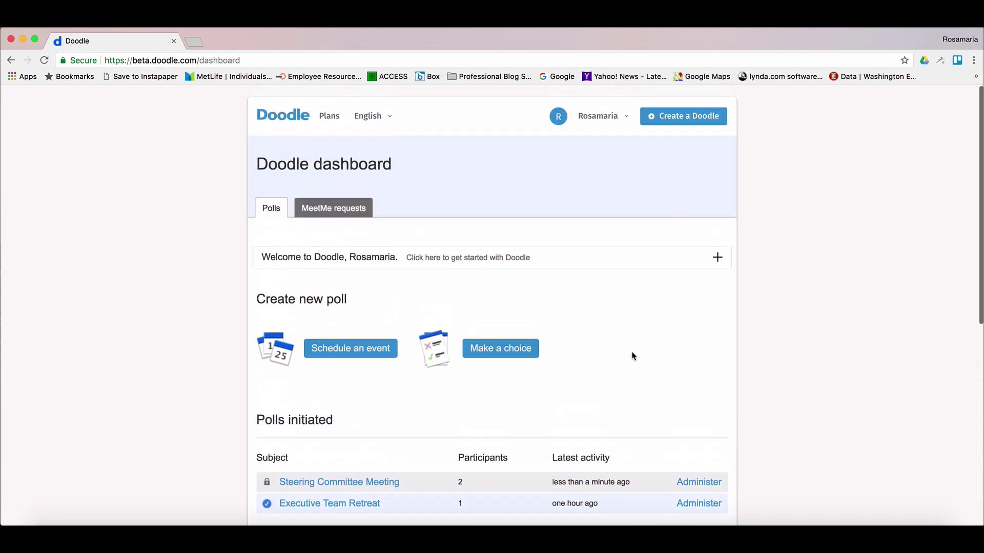
- Show the account dropdown with log out and settings options
{"action": "left_click", "coordinate": [623, 121]}
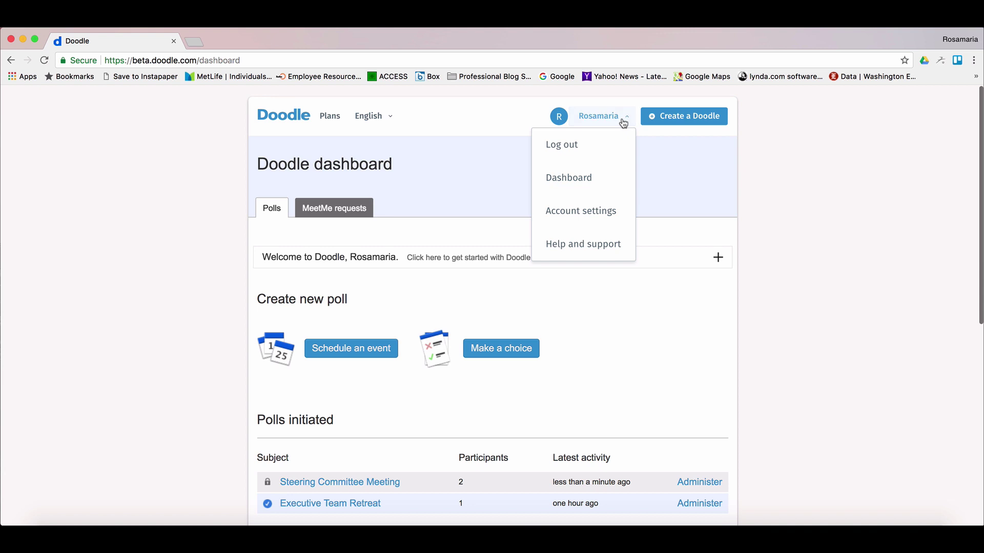